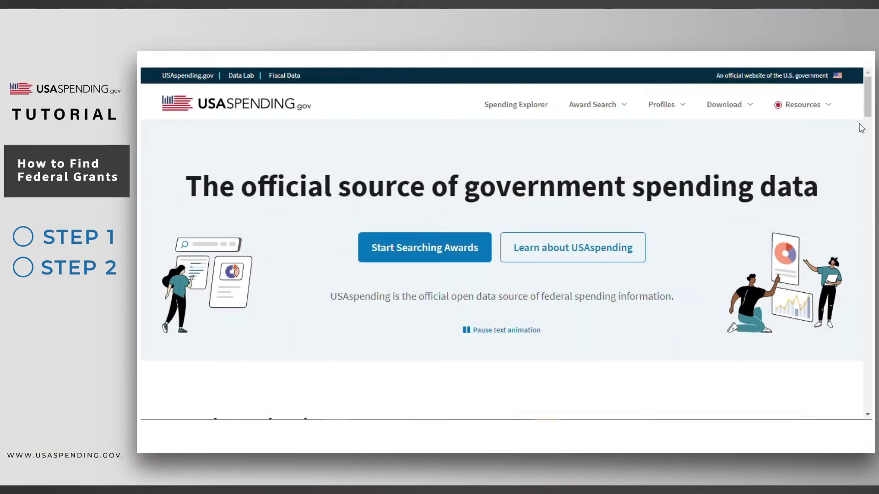
- Open the glossary of spending terms from the Resources menu and scroll through it
left_click(826, 105)
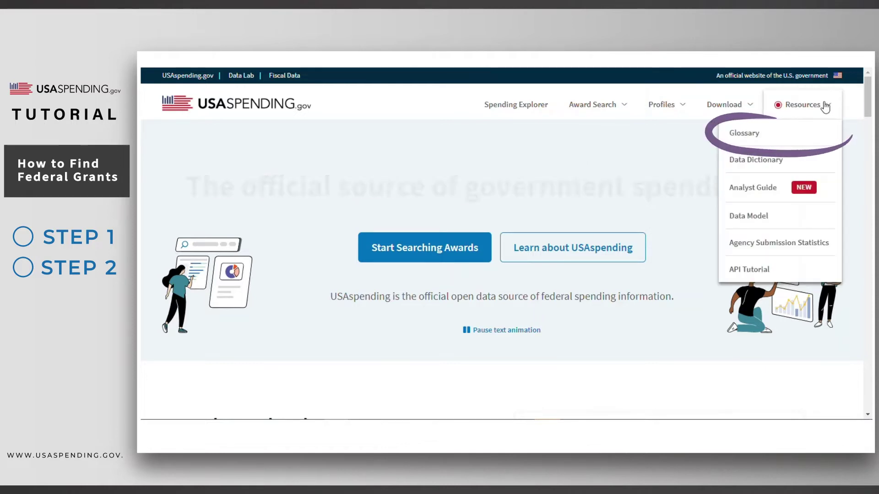
left_click(797, 134)
scroll(828, 251, "down", 3)
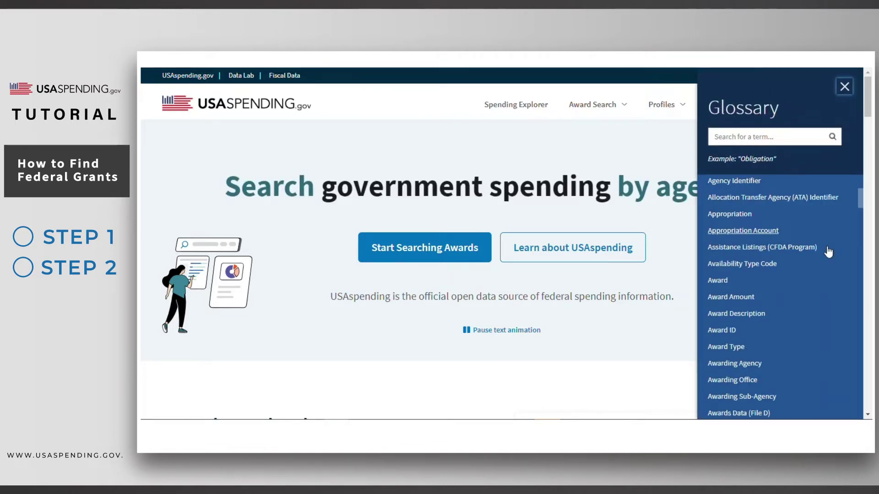
scroll(828, 251, "down", 6)
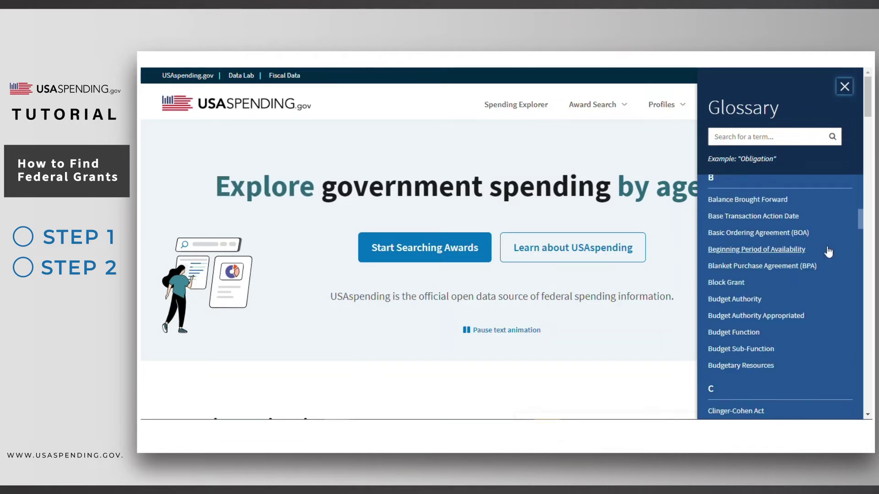
scroll(827, 246, "up", 8)
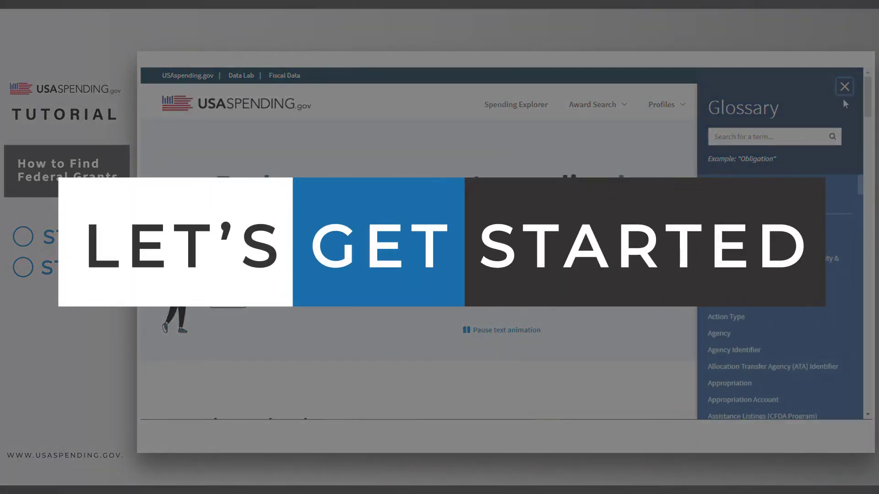
- Close the glossary and go to Award Search's Advanced Search page
left_click(845, 87)
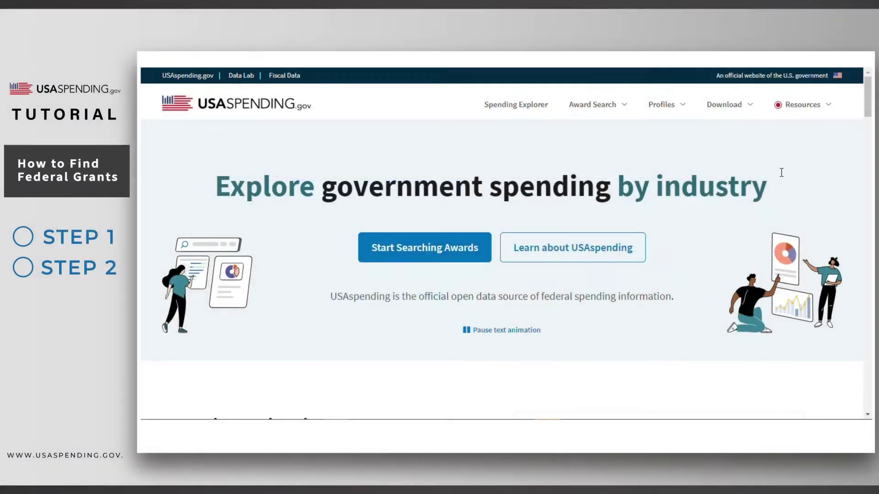
mouse_move(616, 108)
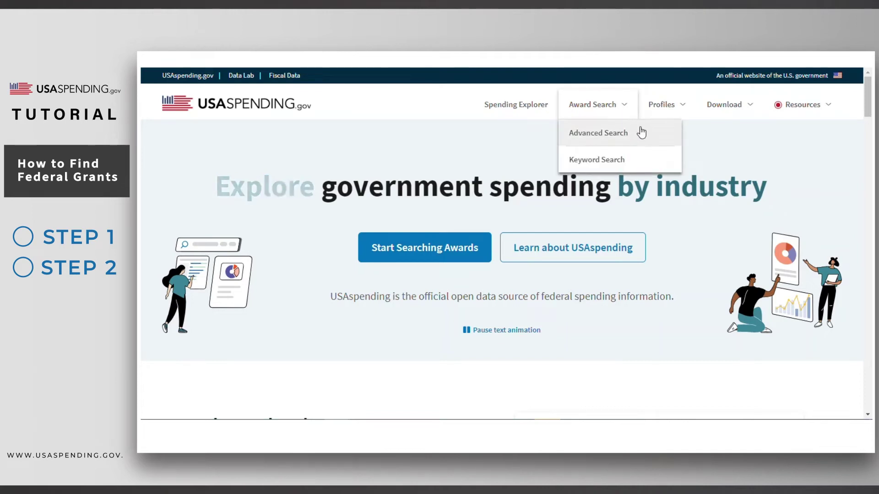
left_click(643, 138)
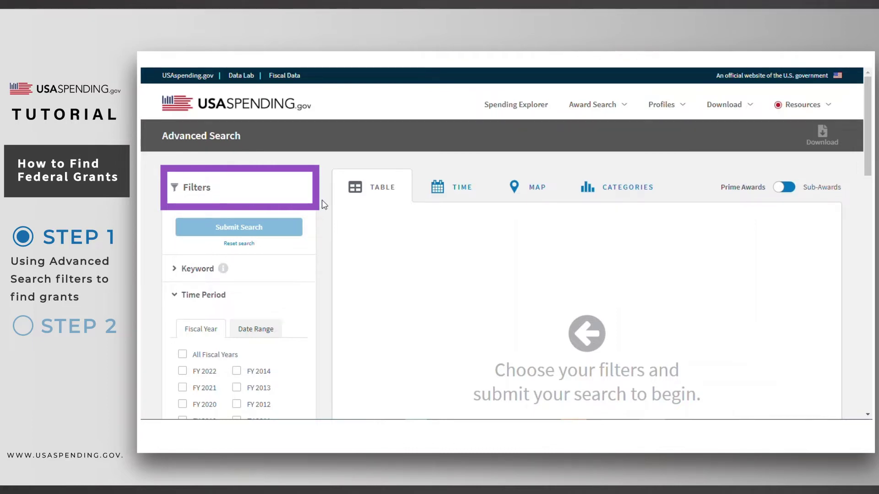
- Check Grants under Award Type to include Block, Formula, Project Grant and Cooperative Agreement
scroll(323, 200, "down", 6)
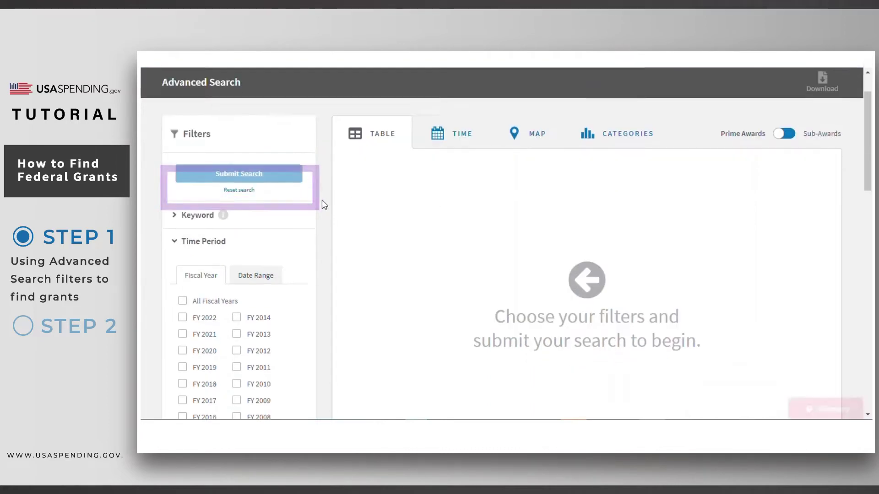
scroll(323, 202, "down", 2)
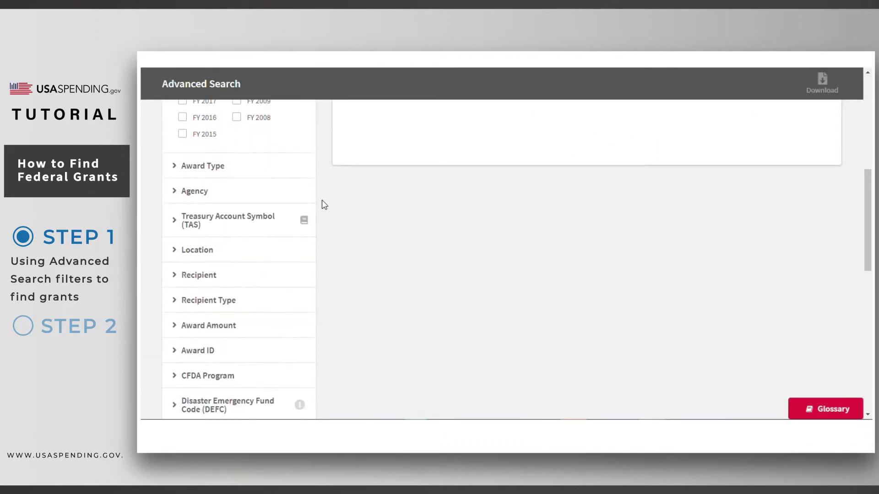
left_click(224, 168)
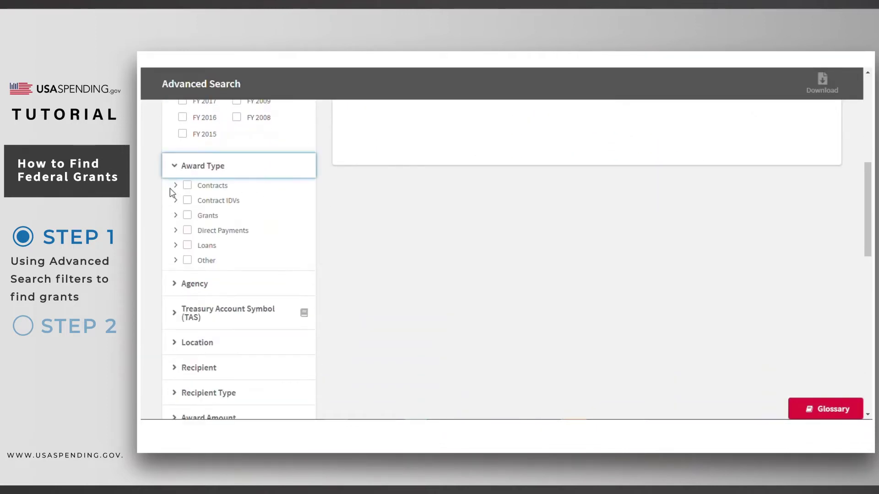
left_click(175, 217)
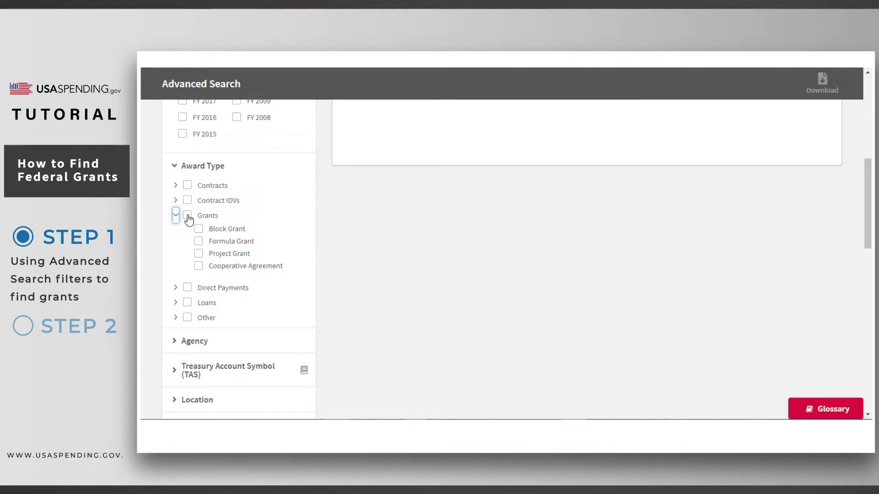
left_click(188, 216)
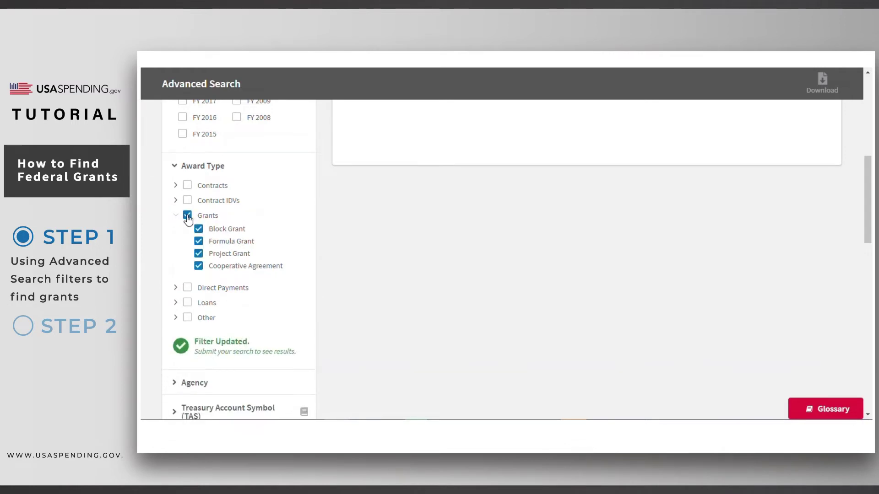
left_click(187, 216)
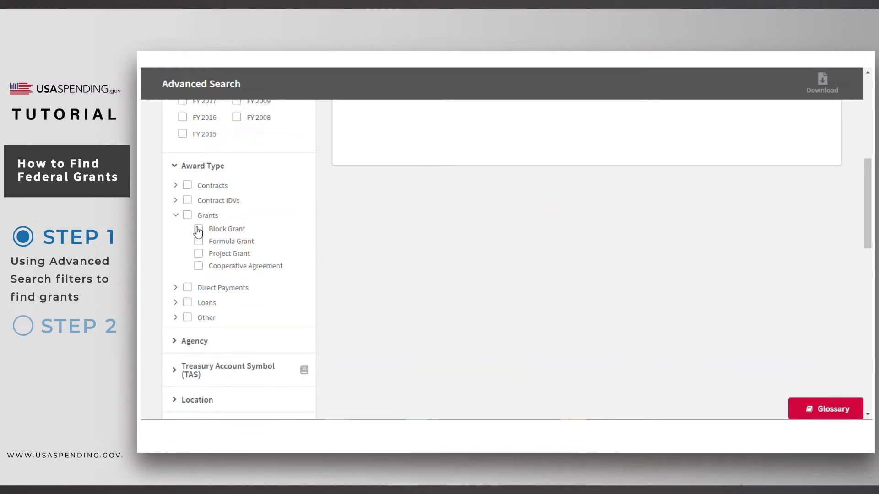
left_click(198, 229)
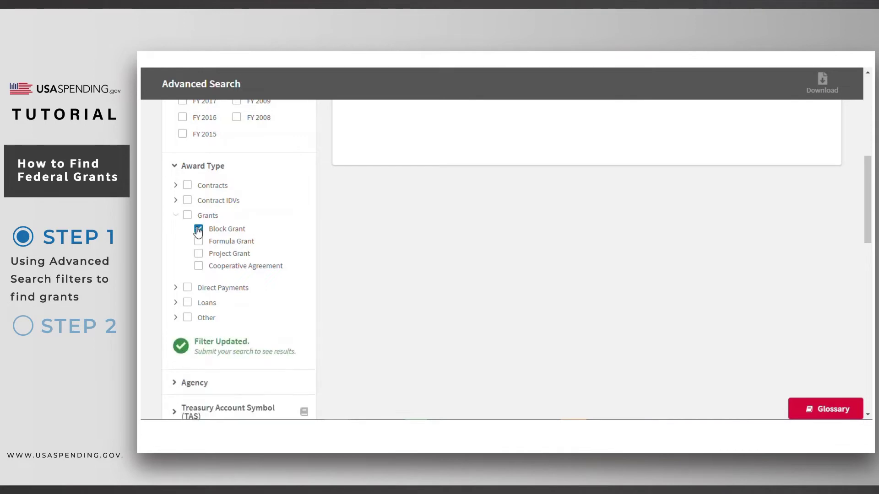
left_click(198, 230)
left_click(187, 215)
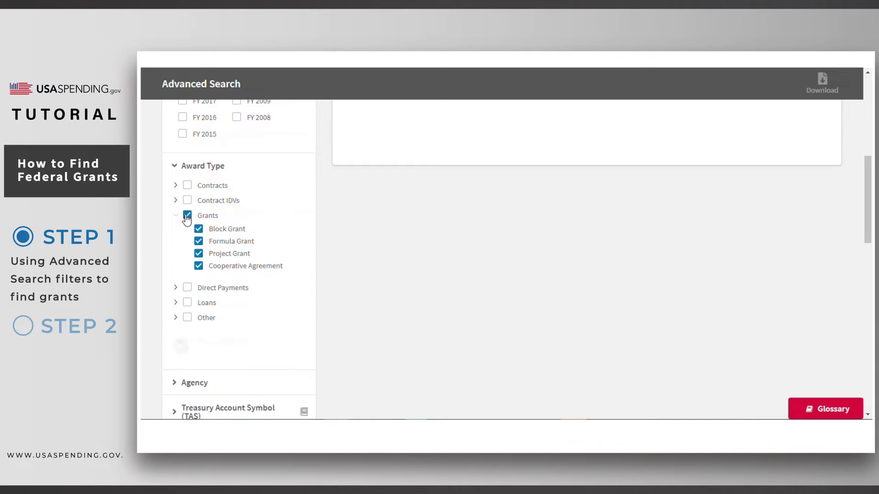
scroll(323, 185, "down", 3)
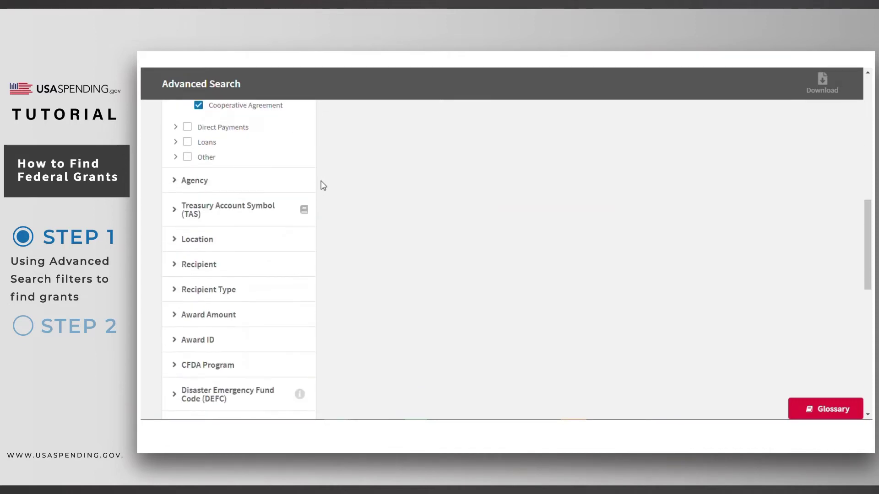
- Expand the Agency filter, search 'edu' in Awarding Agency, then clear the field
scroll(323, 185, "down", 3)
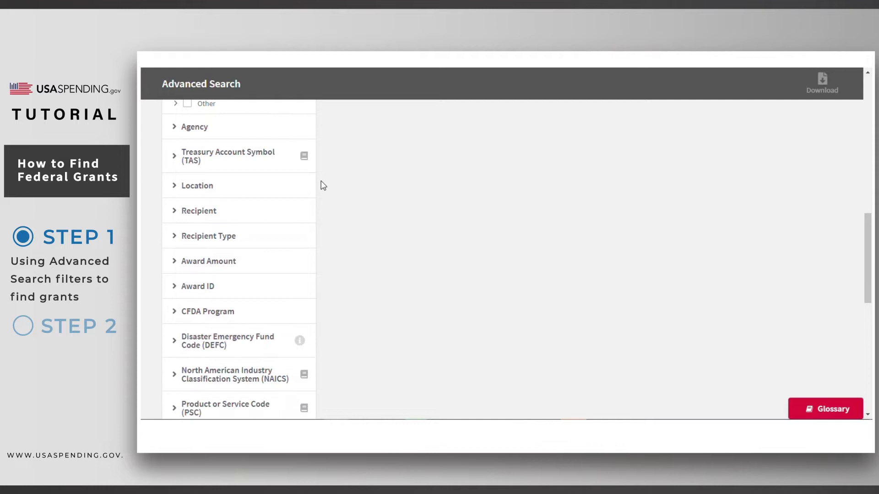
left_click(230, 131)
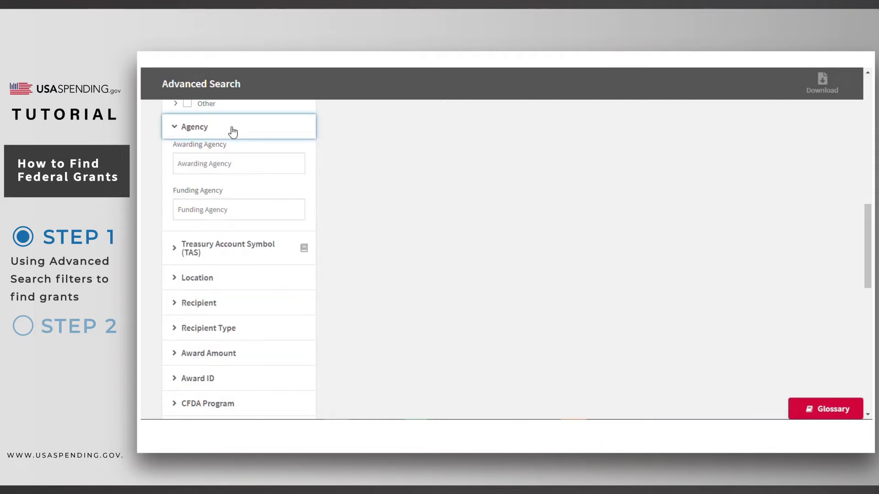
left_click(186, 169)
type("education")
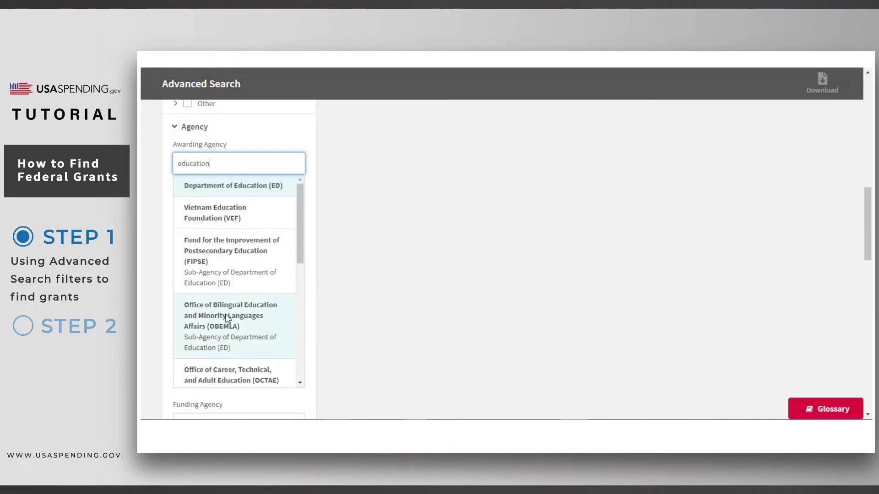
double_click(221, 164)
key("BackSpace")
- Search 'educa' in Funding Agency to preview matching agencies, then clear it
left_click(235, 213)
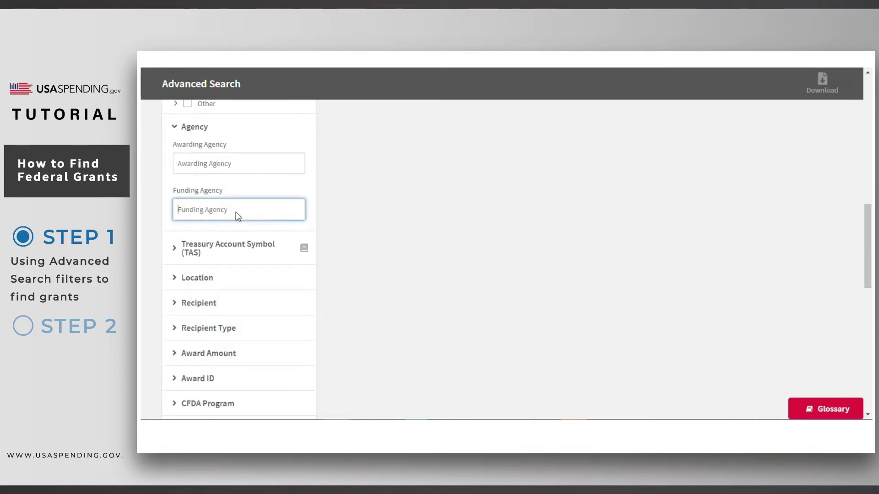
type("education")
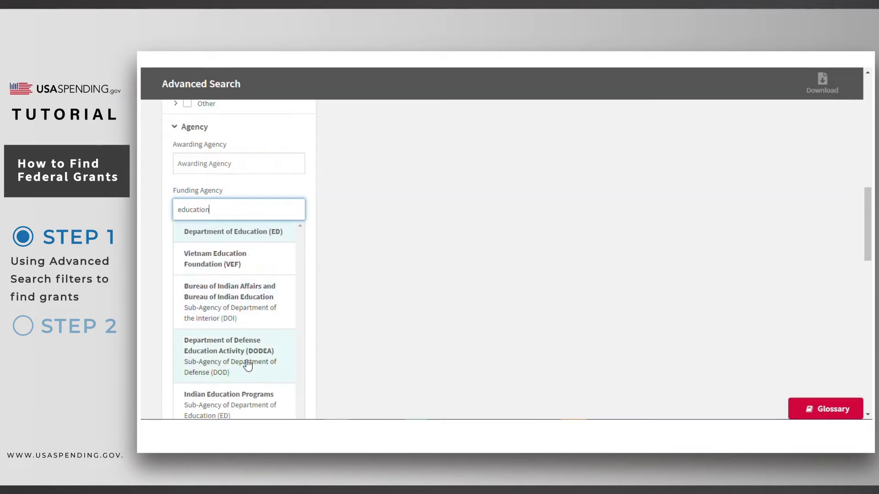
double_click(236, 212)
key("BackSpace")
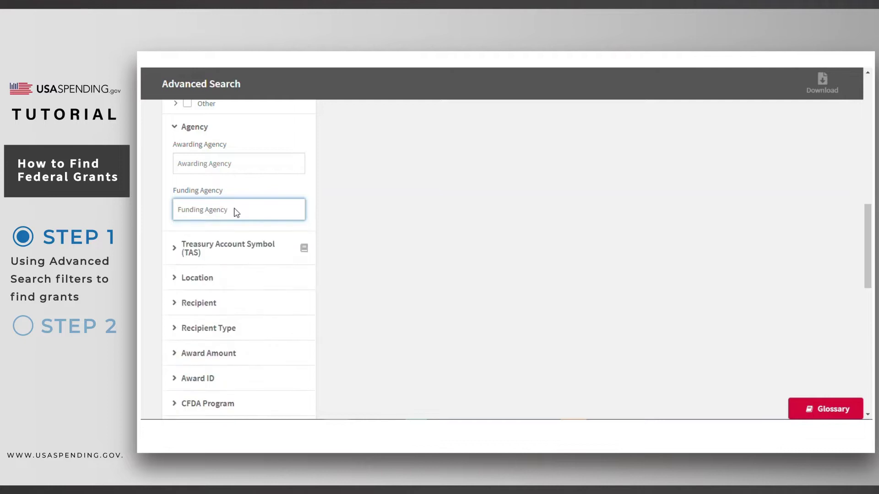
left_click(325, 186)
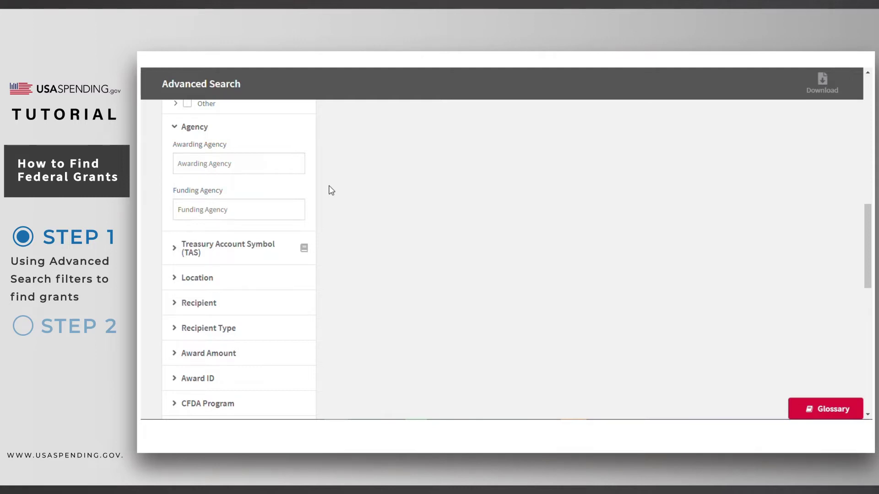
- Expand the Location filter and keep Place of Performance after trying Recipient Location
scroll(332, 191, "down", 4)
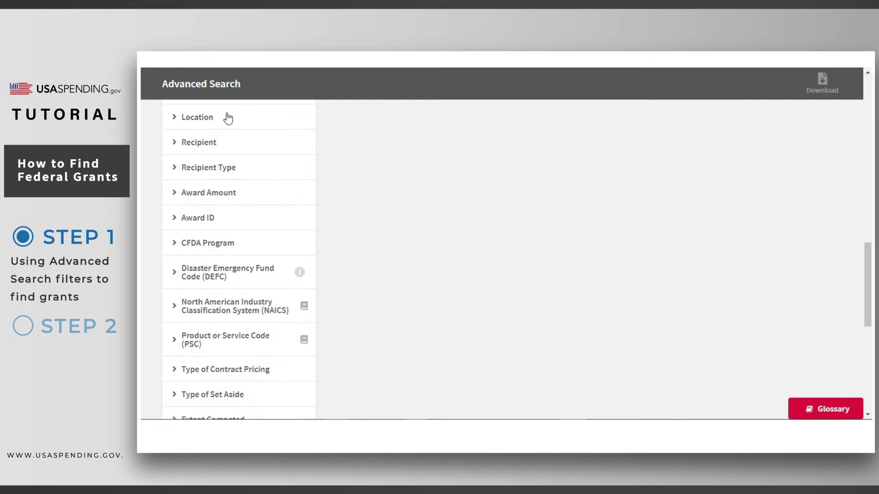
left_click(227, 119)
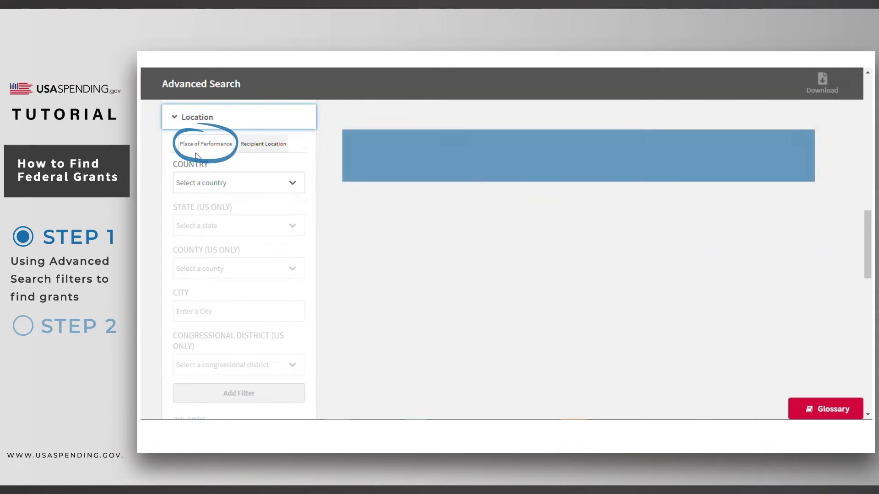
left_click(247, 152)
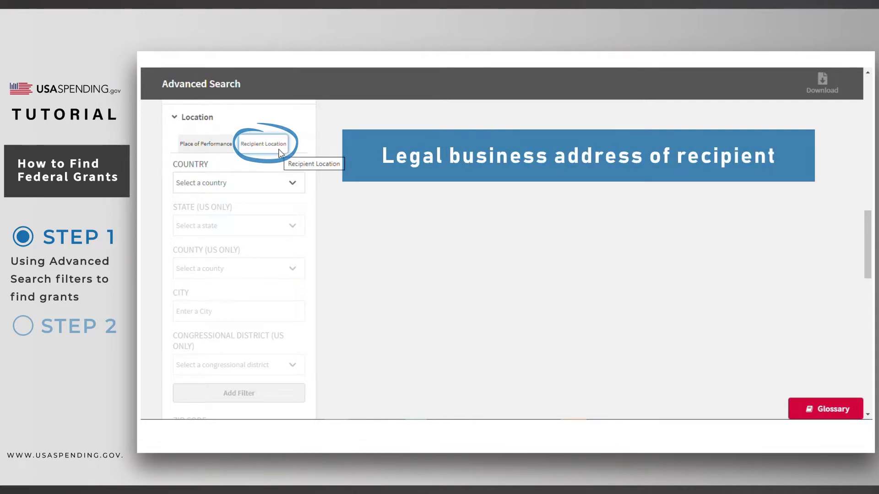
left_click(227, 147)
- Choose UNITED STATES and North Carolina, and add the place-of-performance filter
left_click(218, 184)
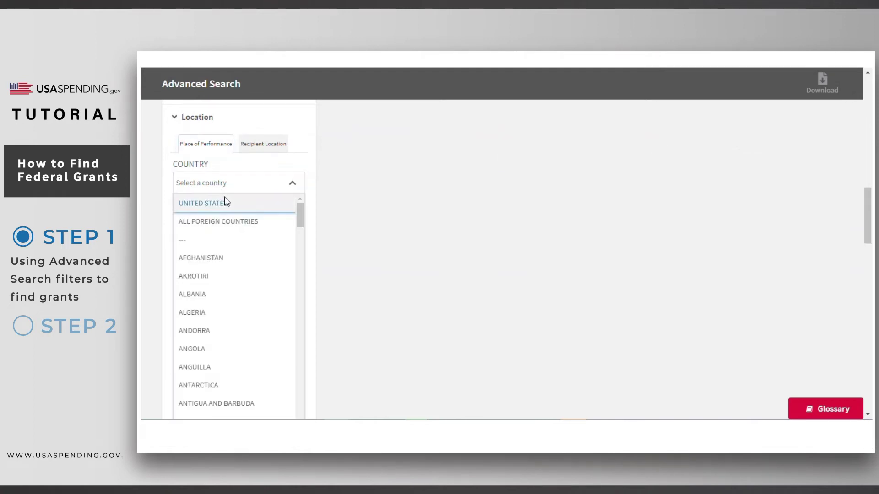
left_click(225, 202)
left_click(240, 229)
scroll(260, 323, "down", 6)
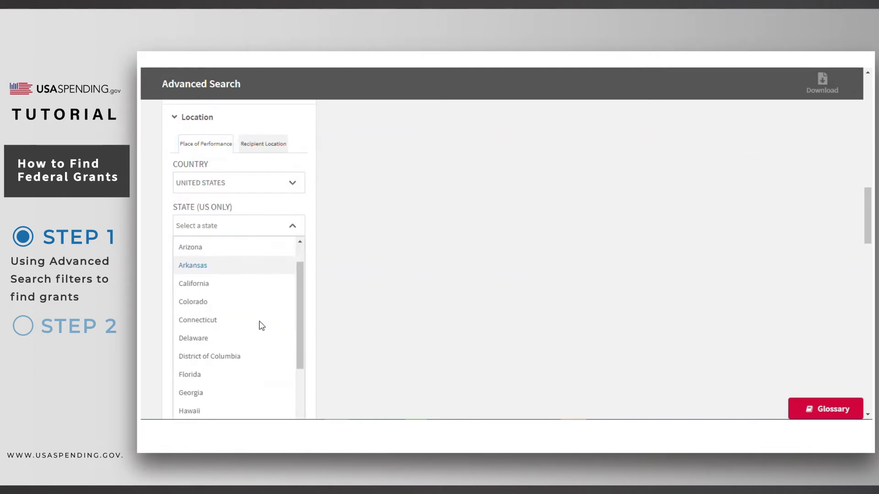
scroll(262, 326, "down", 5)
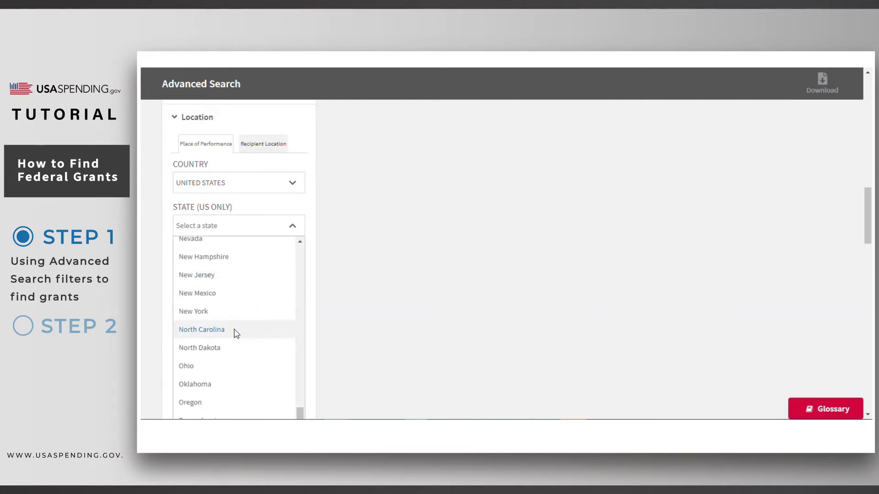
left_click(237, 330)
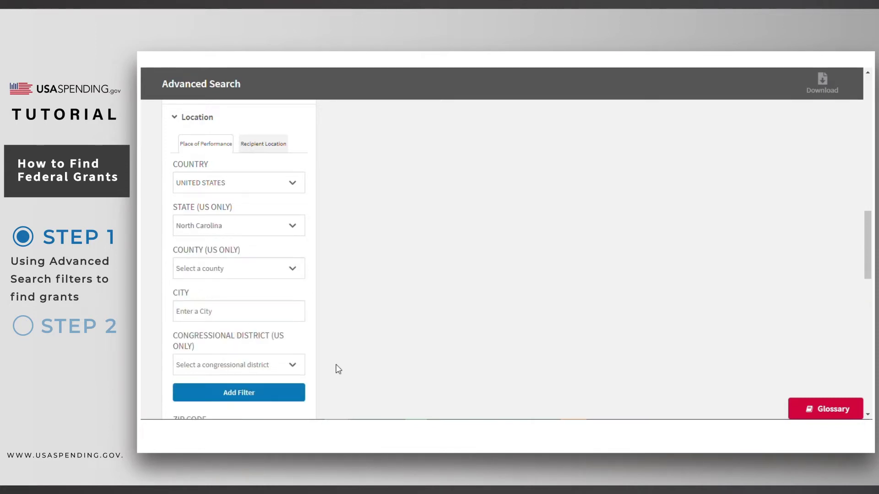
left_click(273, 396)
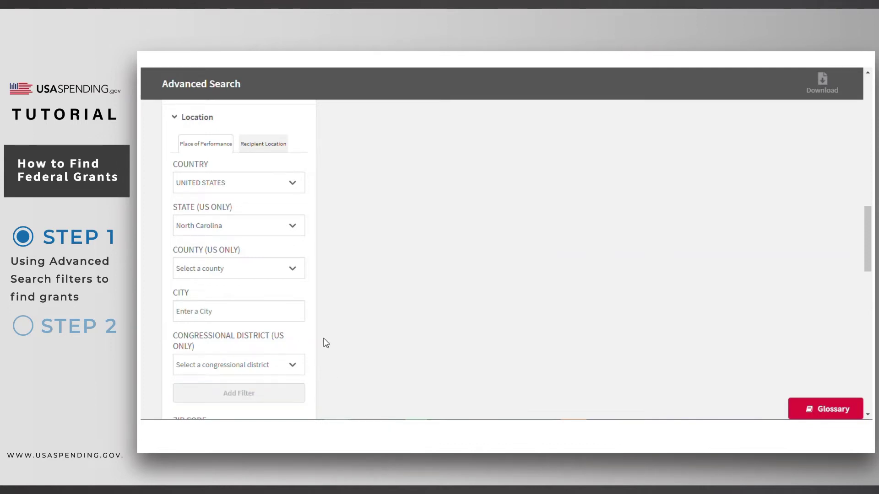
scroll(326, 343, "down", 4)
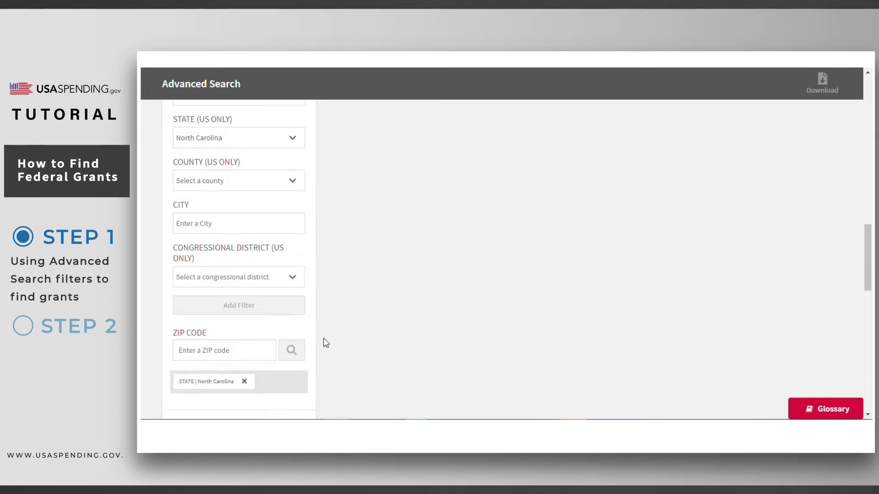
scroll(325, 344, "down", 4)
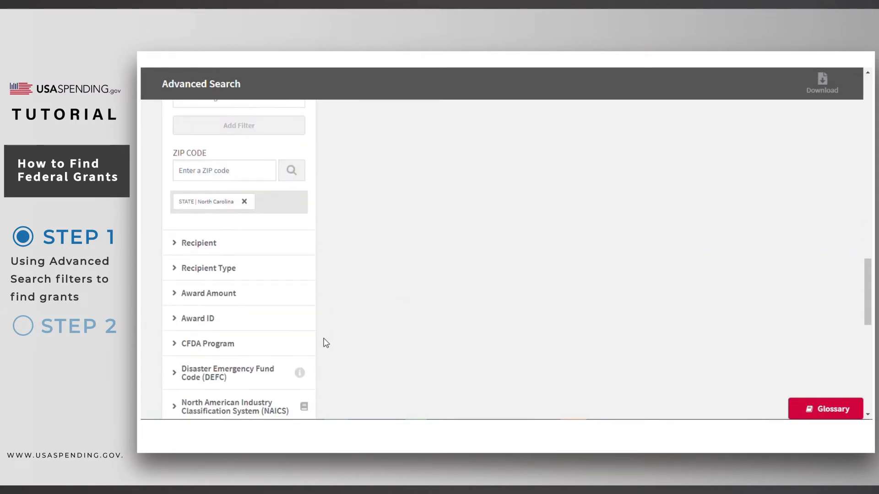
scroll(326, 343, "down", 1)
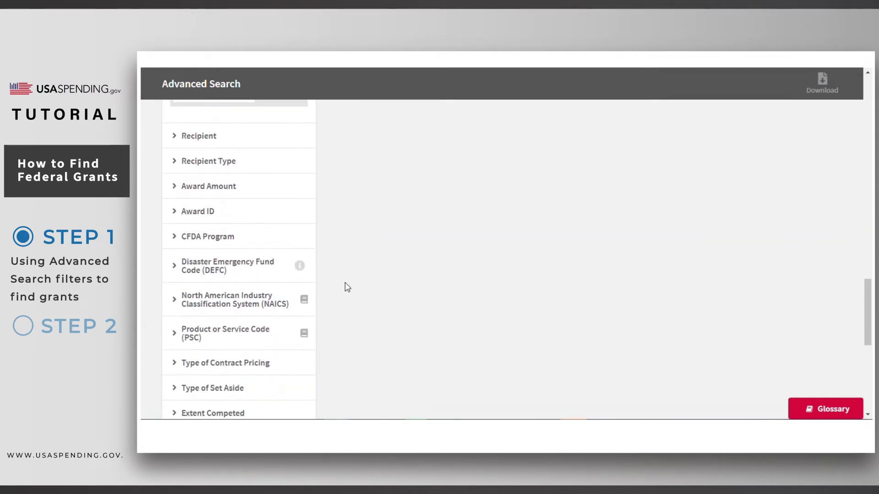
- Open the recipient name search, then leave it unused
left_click(245, 140)
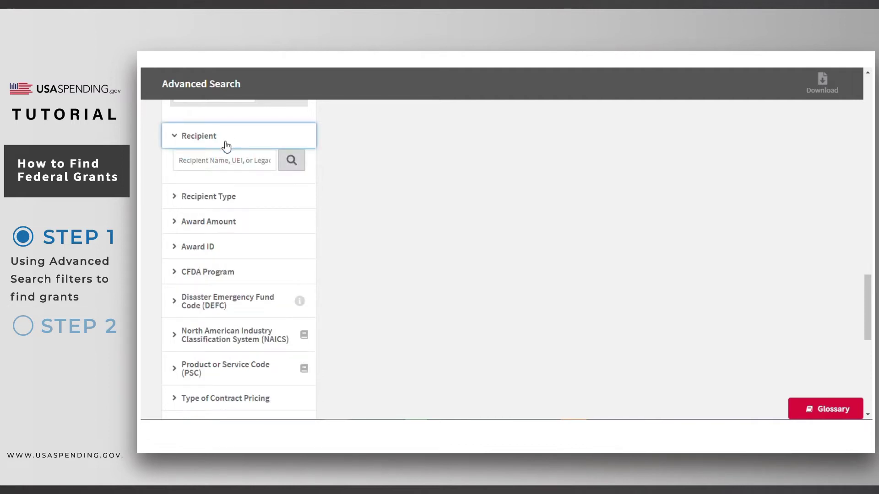
left_click(181, 164)
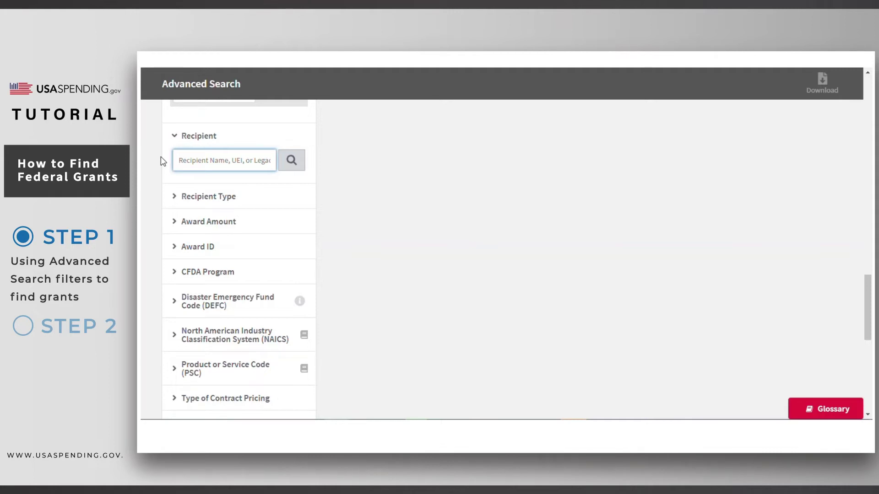
left_click(330, 163)
- Check Nonprofit under Recipient Type, including Foundation and Community Development Corporations
scroll(329, 163, "down", 1)
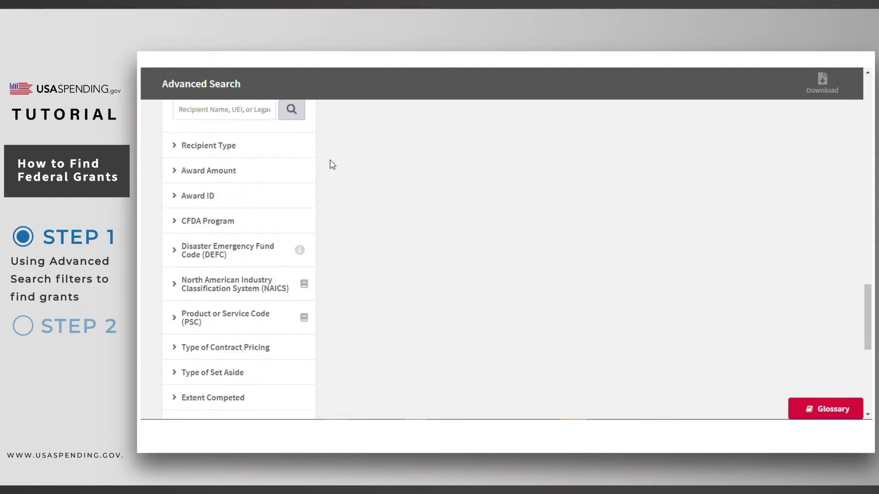
left_click(248, 144)
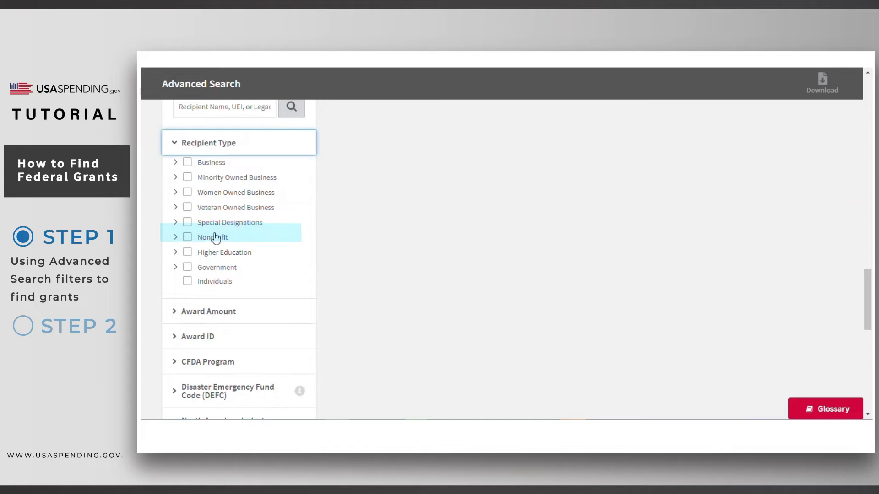
left_click(175, 237)
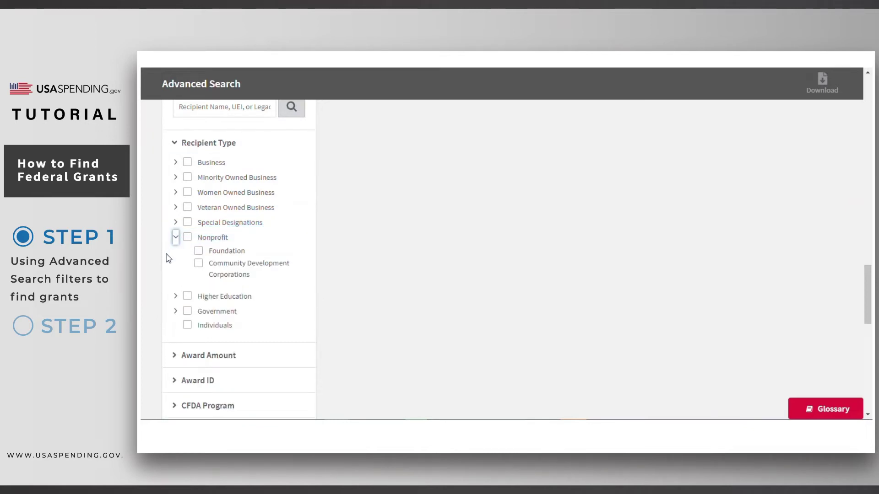
left_click(187, 237)
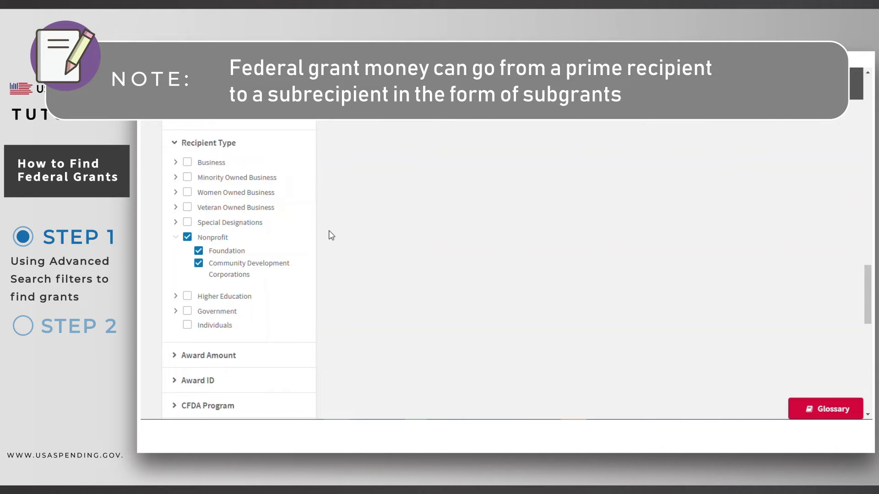
scroll(331, 235, "up", 15)
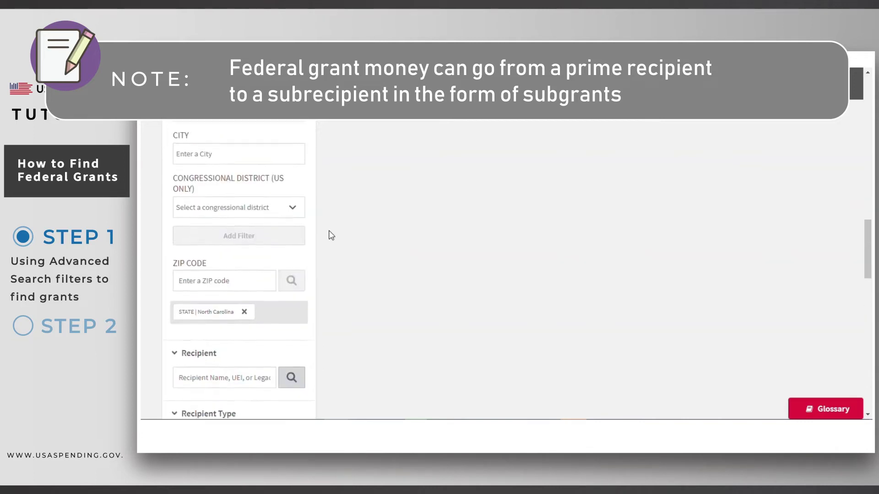
scroll(331, 236, "up", 5)
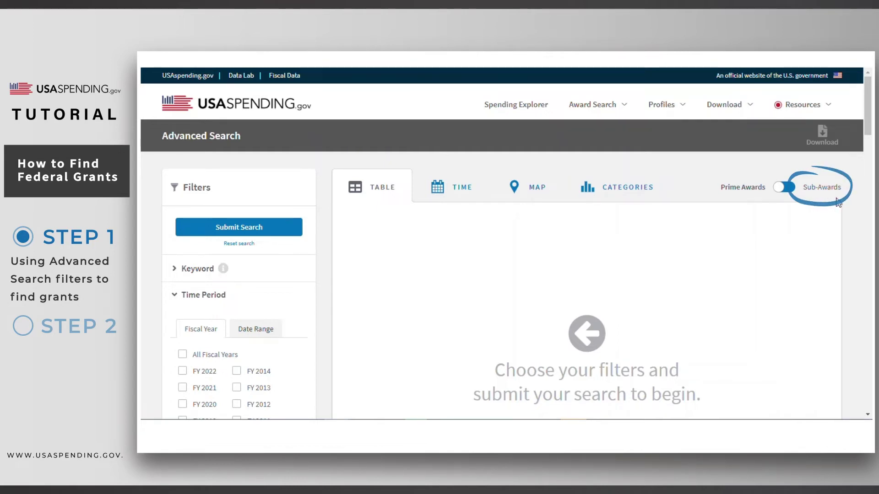
scroll(326, 255, "down", 7)
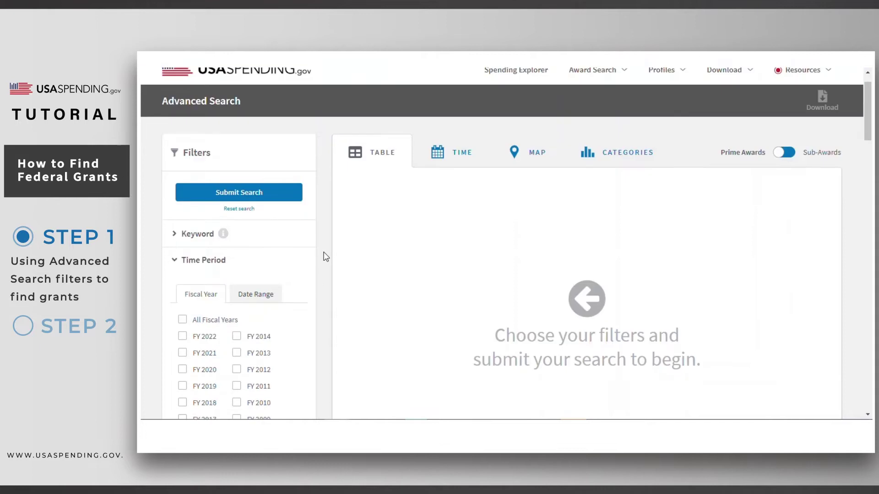
scroll(325, 255, "down", 10)
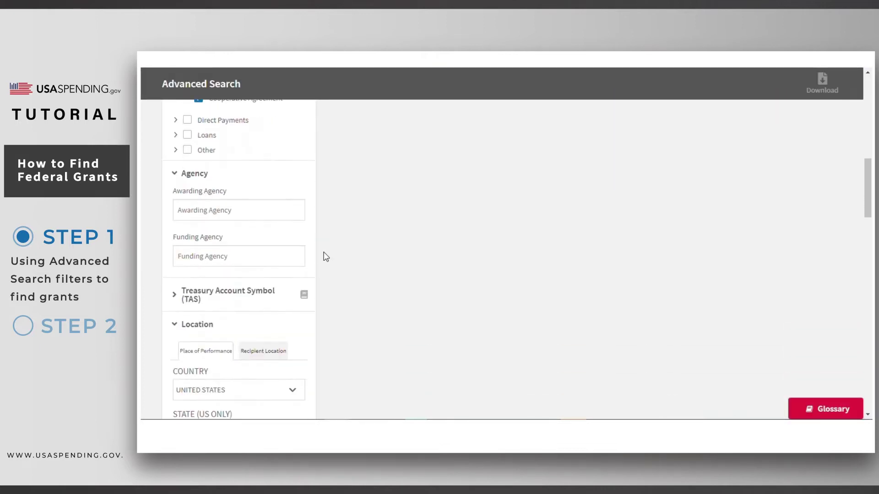
scroll(325, 255, "down", 8)
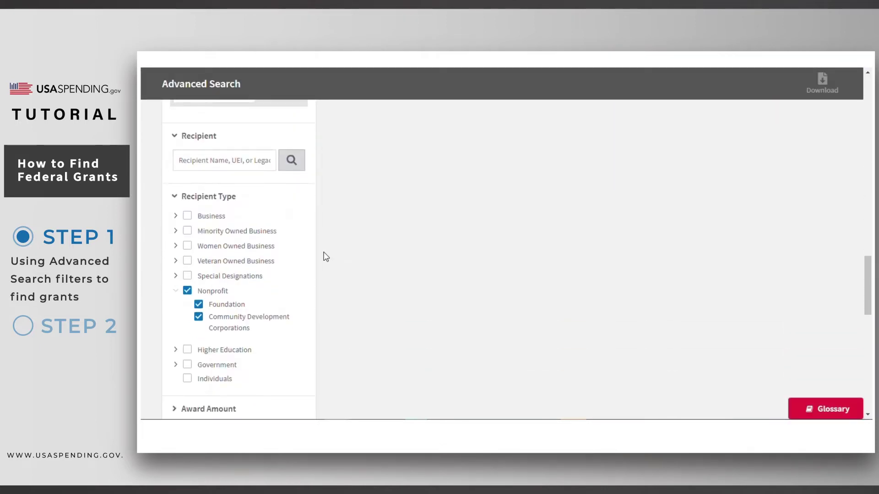
- Expand CFDA Program and search 'edu' to browse education program suggestions
scroll(325, 256, "down", 5)
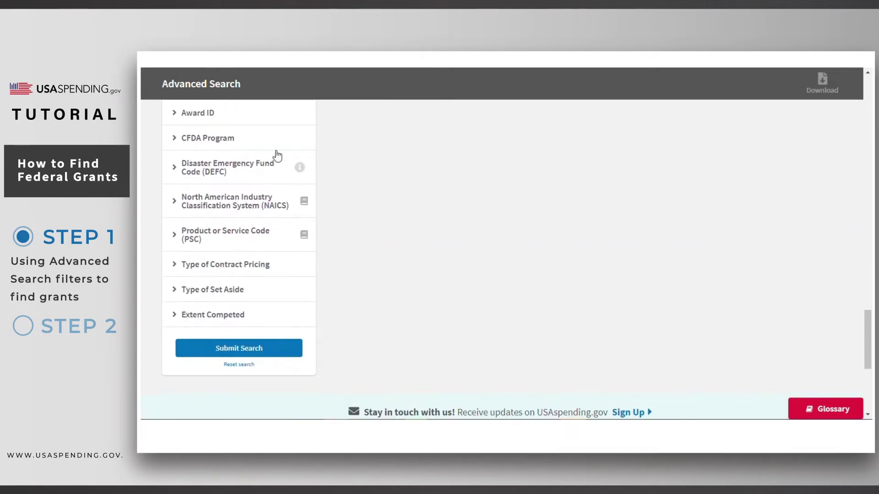
left_click(219, 147)
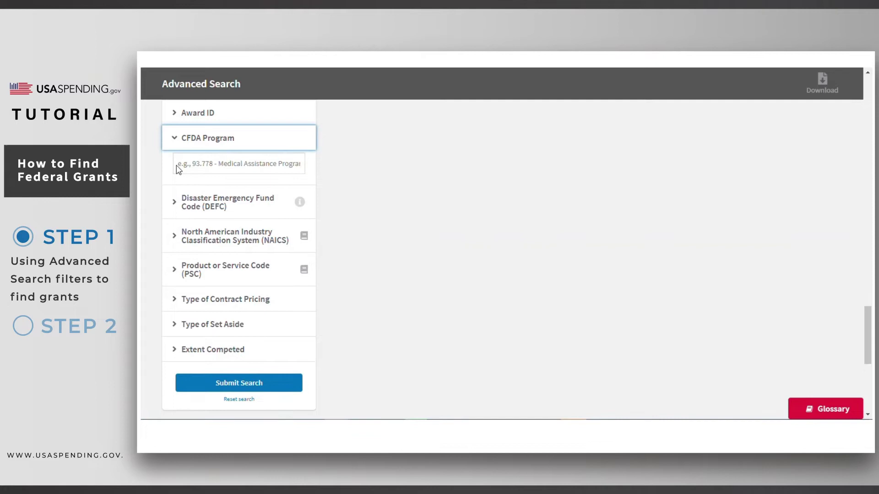
left_click(192, 165)
type("education")
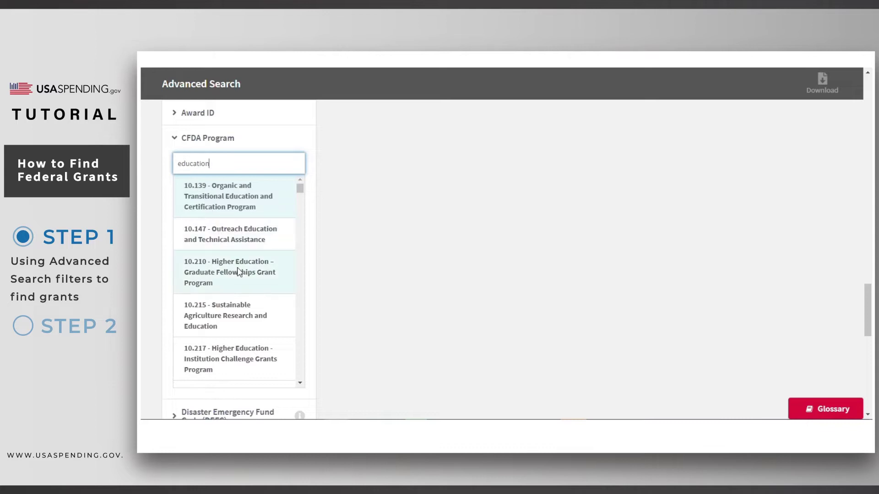
scroll(244, 315, "down", 1)
scroll(244, 315, "down", 5)
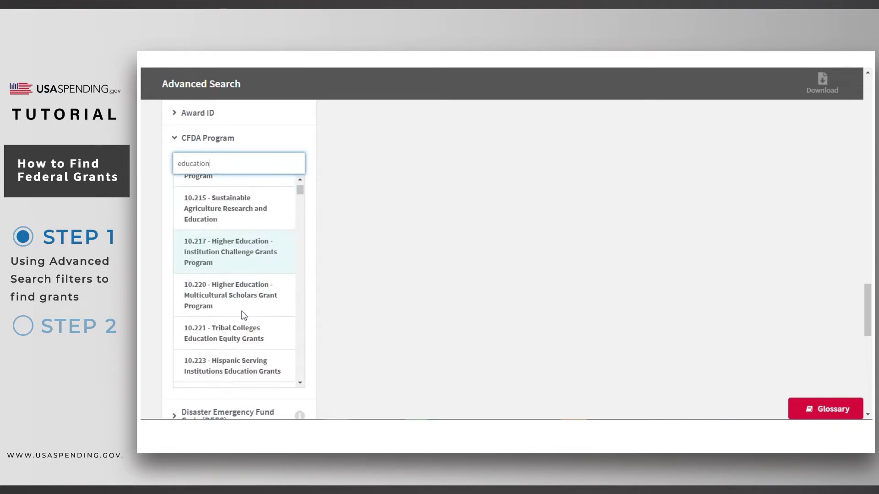
scroll(241, 315, "up", 7)
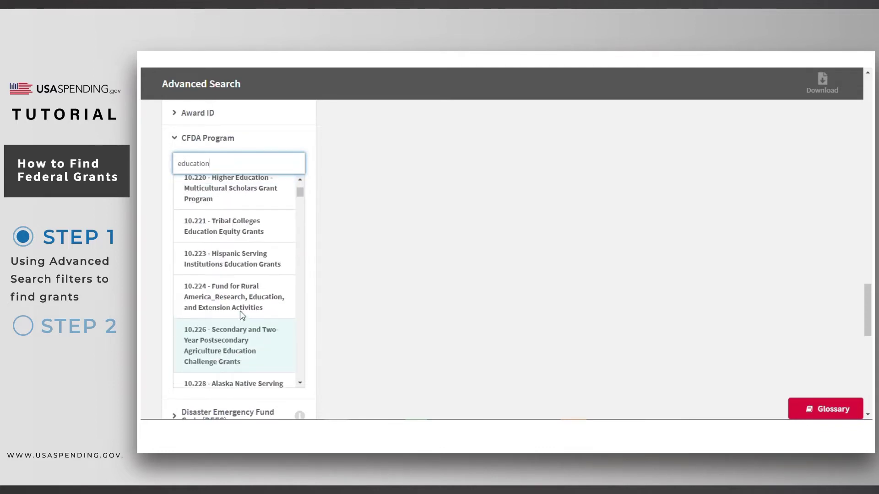
- Replace the term with 'construction', browse its suggestions, then clear the search field
double_click(210, 166)
type("constr")
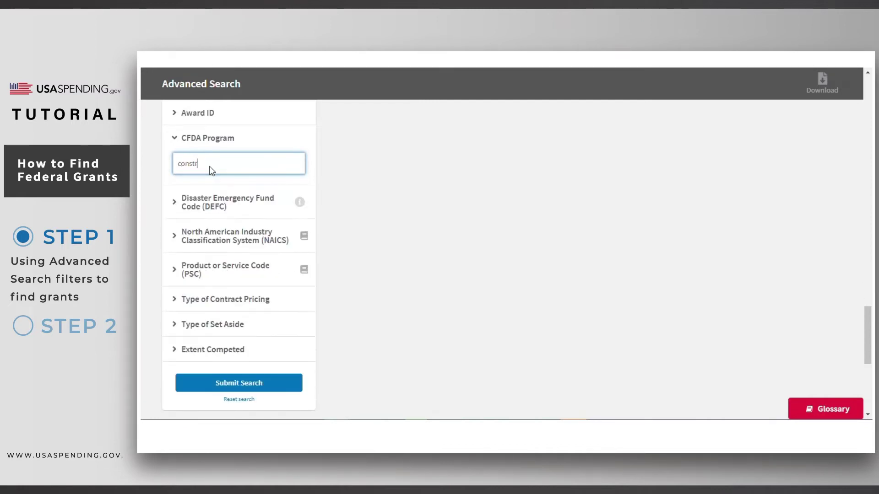
type("uction")
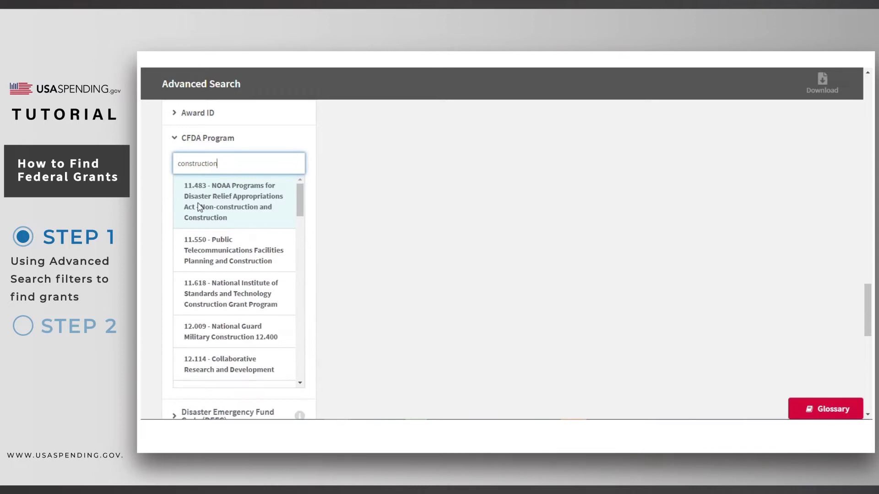
scroll(226, 272, "down", 5)
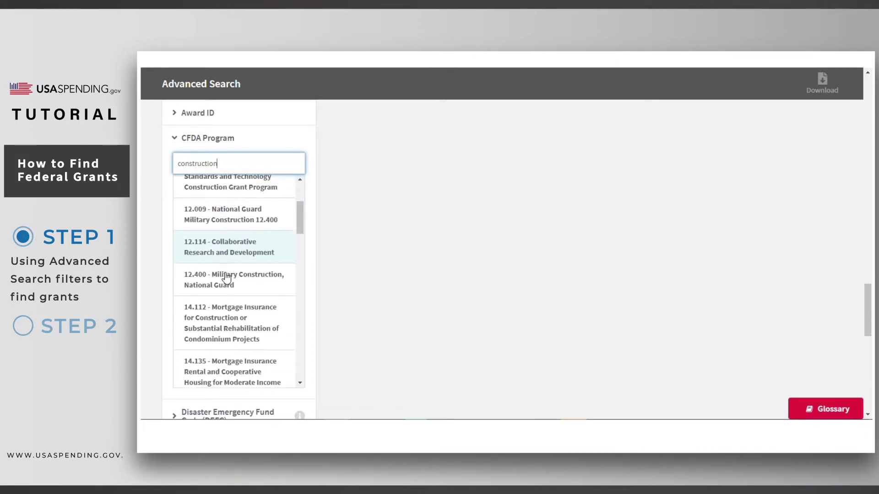
scroll(225, 277, "down", 4)
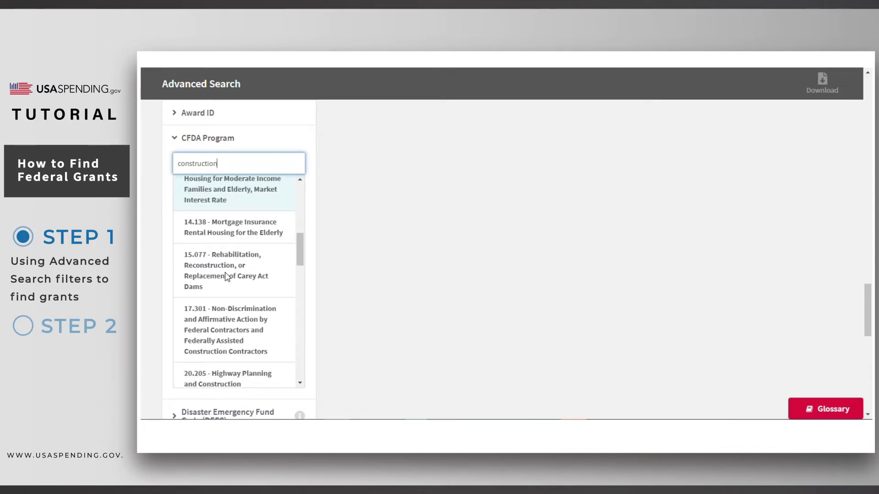
scroll(228, 276, "up", 2)
scroll(227, 277, "up", 7)
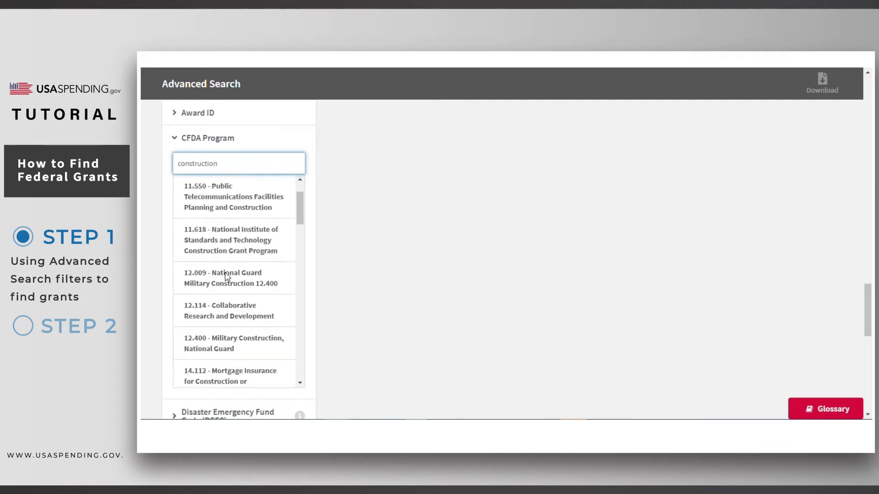
double_click(222, 166)
key("BackSpace")
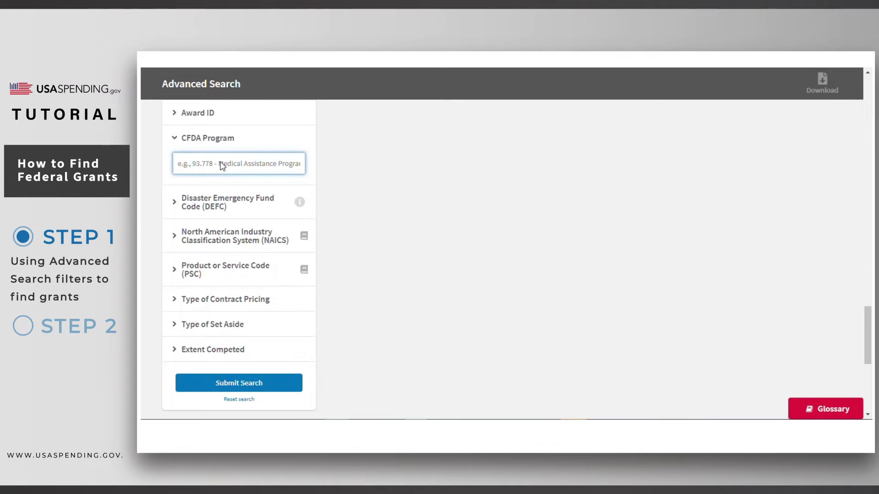
left_click(333, 164)
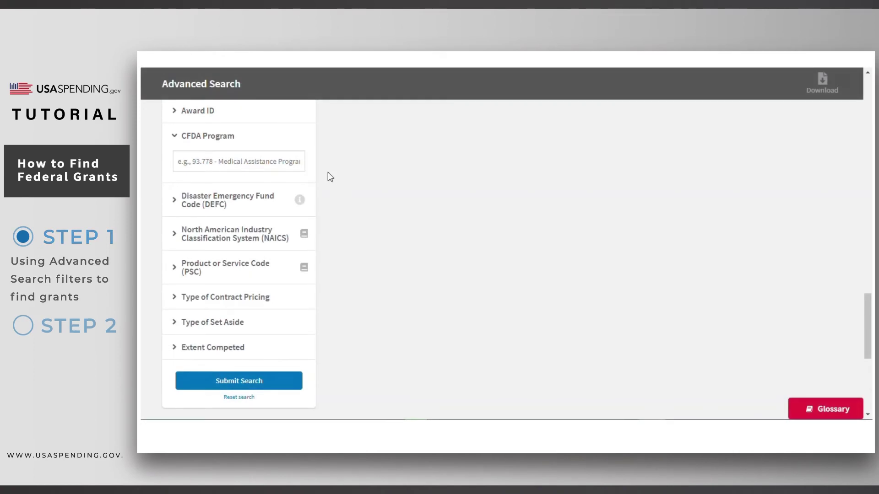
- Submit the filters and list the 3,705 Grants prime awards by award amount, largest first
left_click(284, 382)
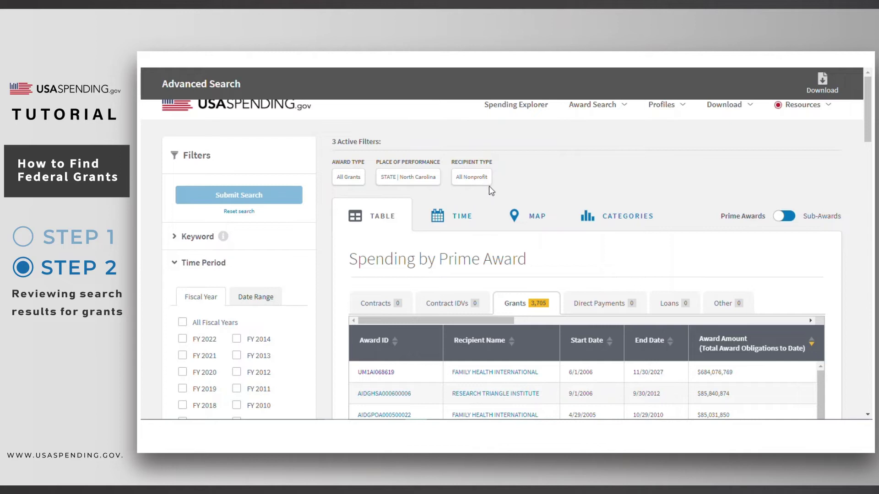
left_click(379, 225)
scroll(340, 264, "down", 3)
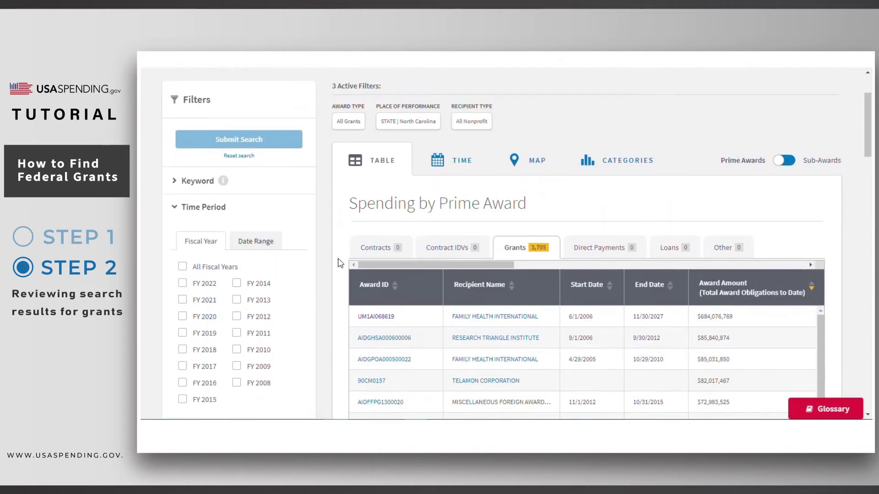
left_click(373, 266)
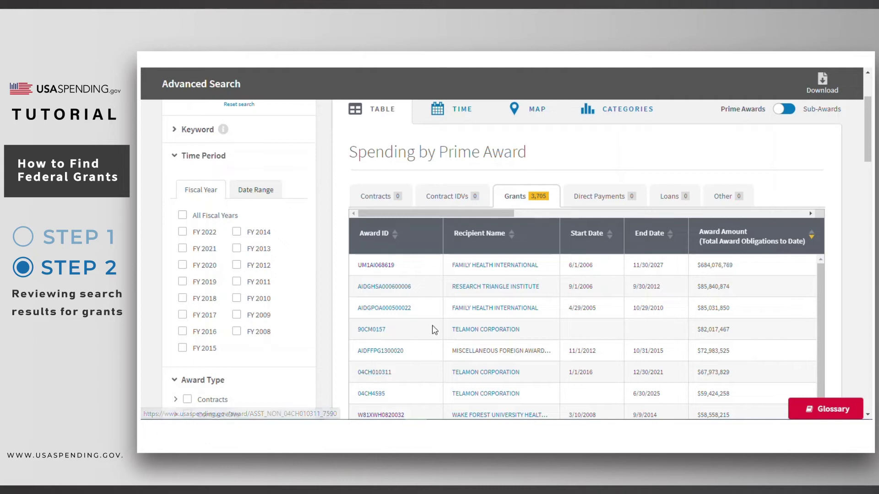
- Open award UM1AI068619's Grant Summary and list all 4 CFDA programs with their funding
left_click(384, 268)
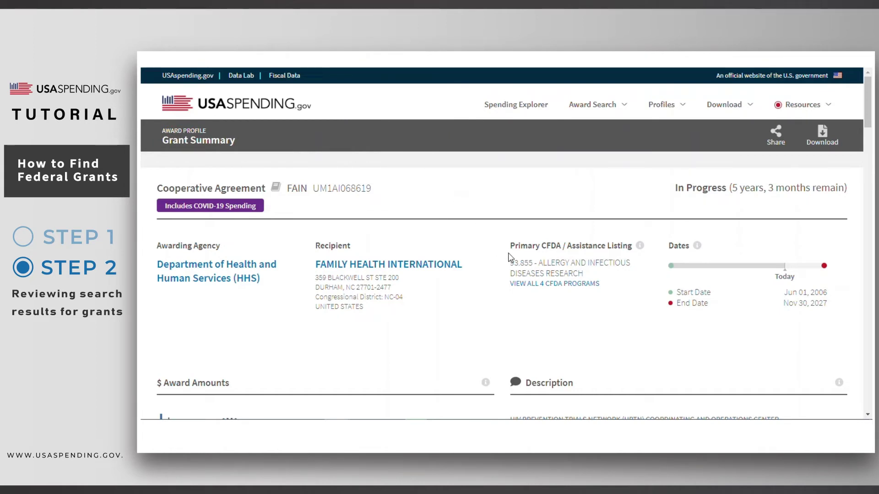
mouse_move(641, 248)
left_click(583, 284)
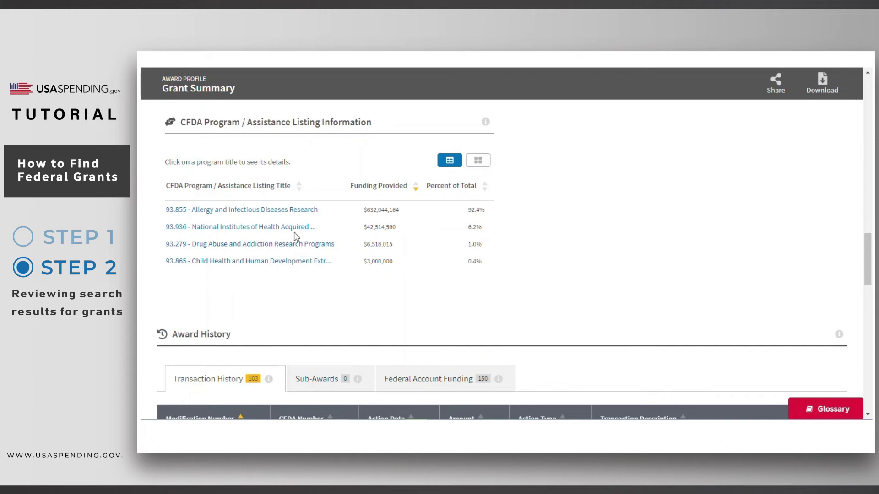
- Open CFDA 93.855 and expand its objectives, Grants.gov opportunities and applicant eligibility text
left_click(293, 211)
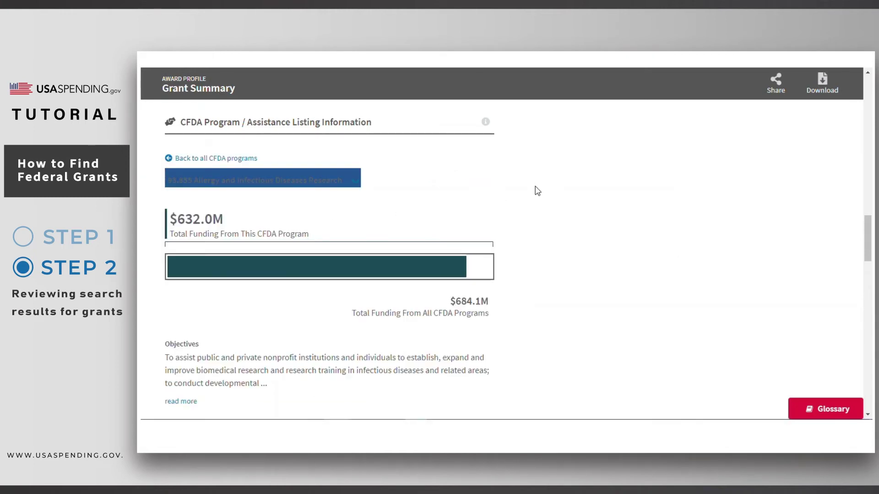
scroll(543, 208, "down", 2)
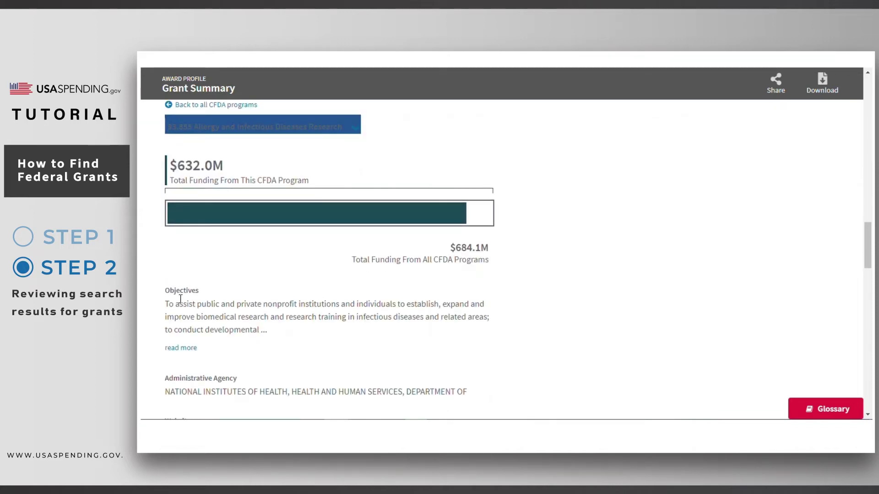
left_click(190, 349)
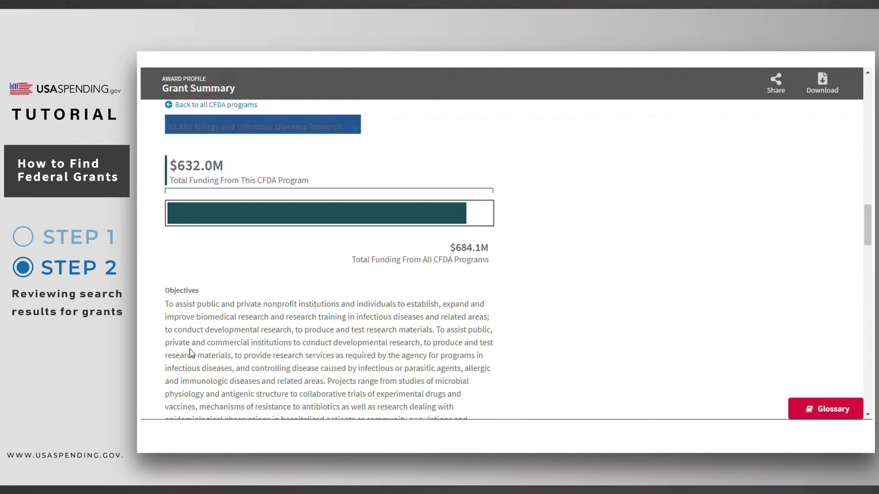
scroll(529, 341, "down", 5)
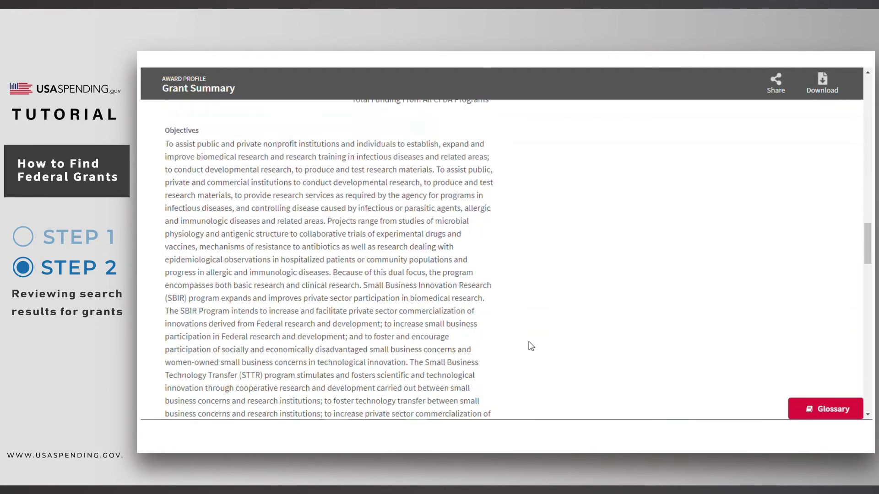
scroll(530, 346, "down", 8)
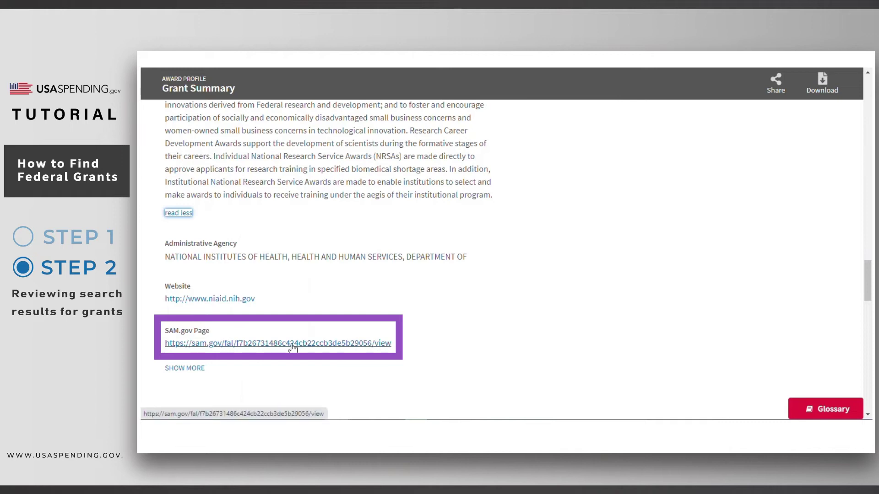
left_click(190, 369)
scroll(312, 359, "down", 1)
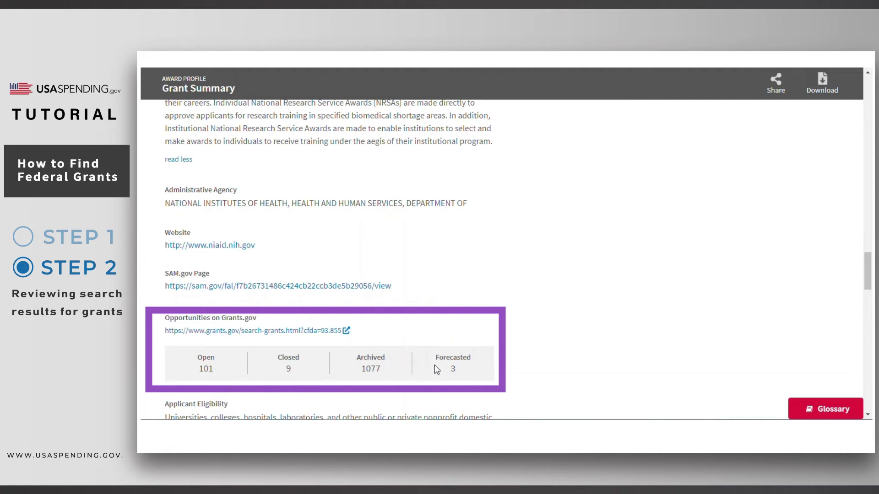
scroll(434, 364, "down", 3)
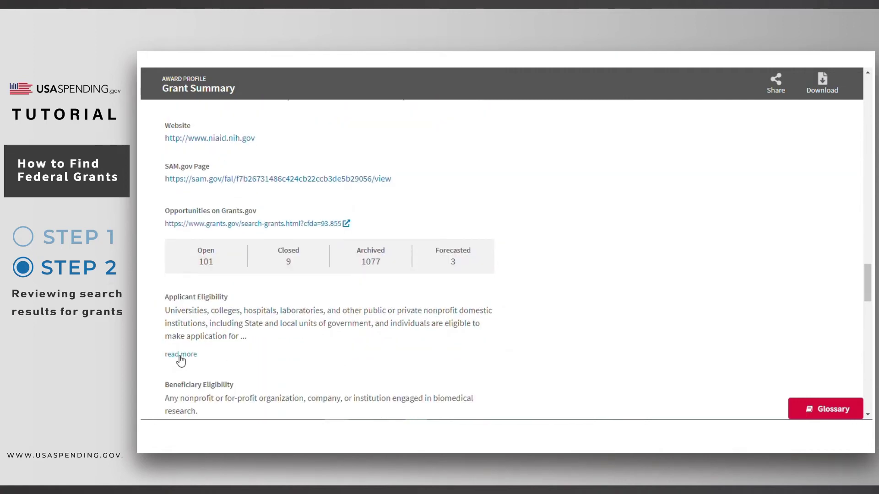
left_click(181, 357)
scroll(326, 352, "down", 4)
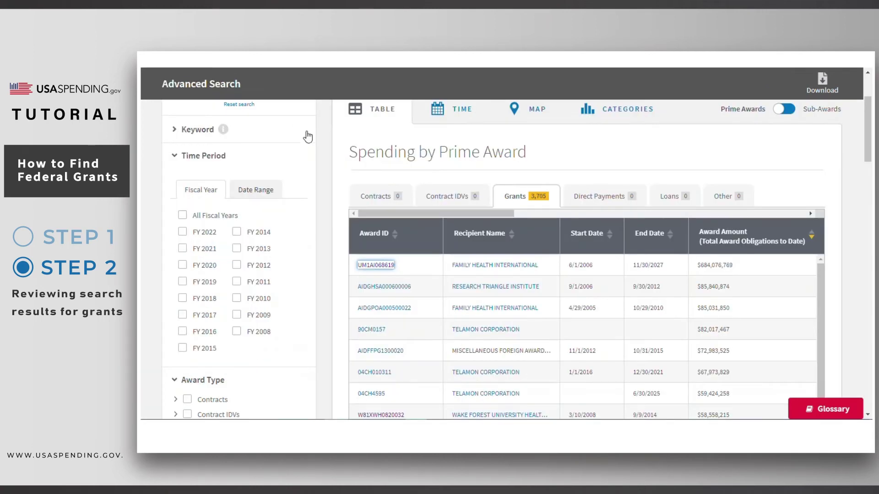
- Show the filtered grants' spending as a Spending Over Time chart
left_click(324, 169)
left_click(458, 109)
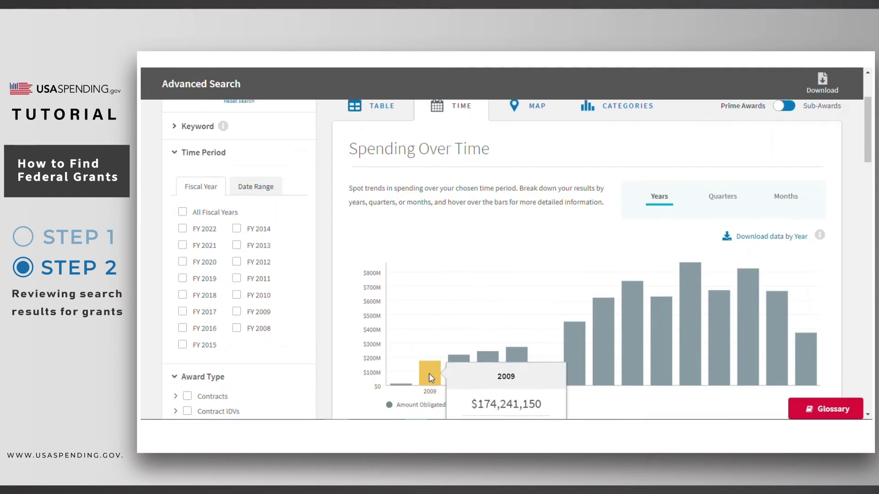
scroll(430, 373, "down", 1)
- Break the Spending Over Time chart down by quarter, then by month
mouse_move(456, 322)
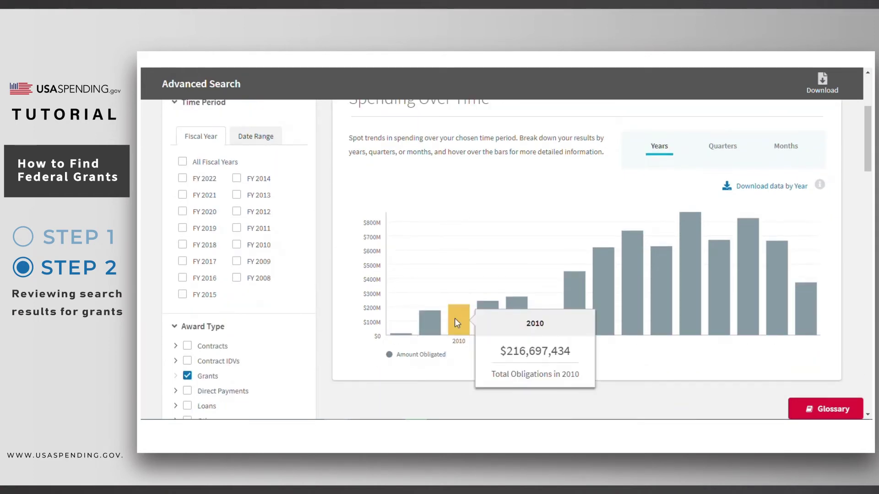
mouse_move(482, 317)
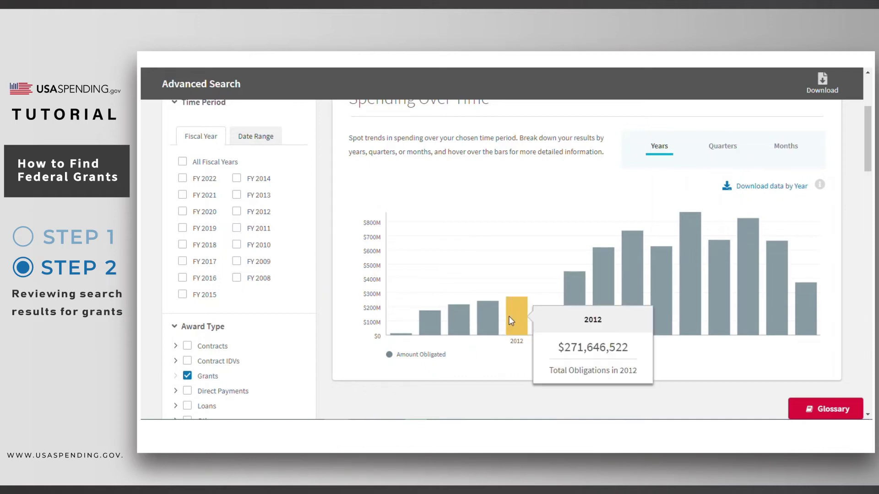
mouse_move(542, 330)
mouse_move(567, 317)
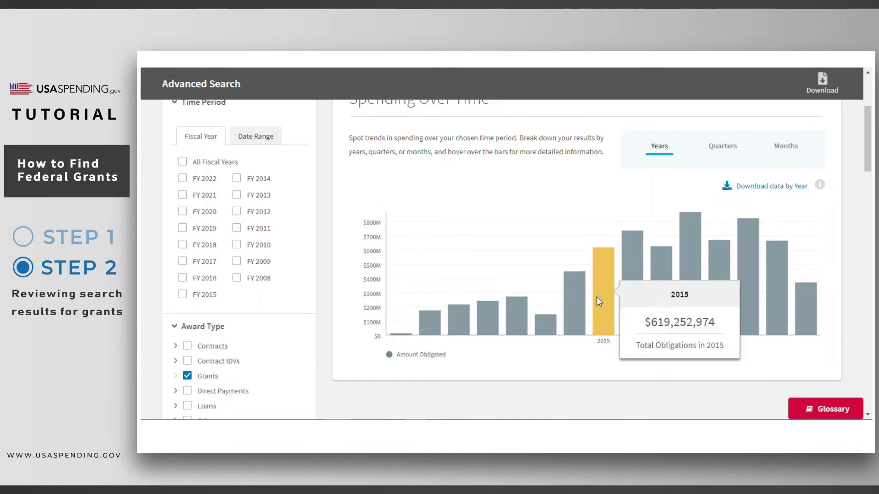
mouse_move(625, 292)
mouse_move(659, 295)
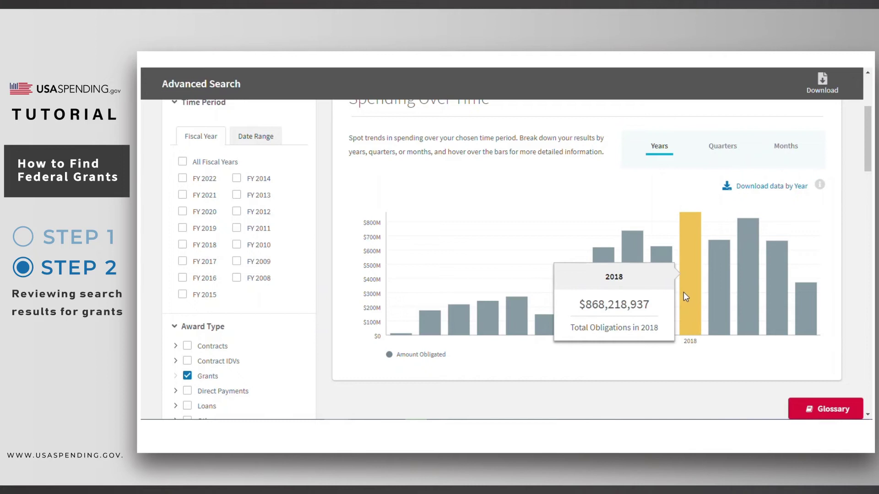
mouse_move(719, 298)
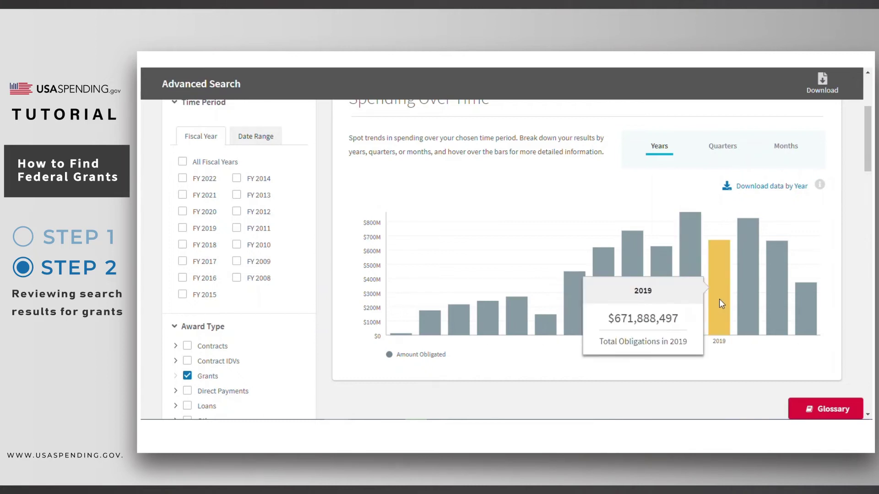
mouse_move(747, 303)
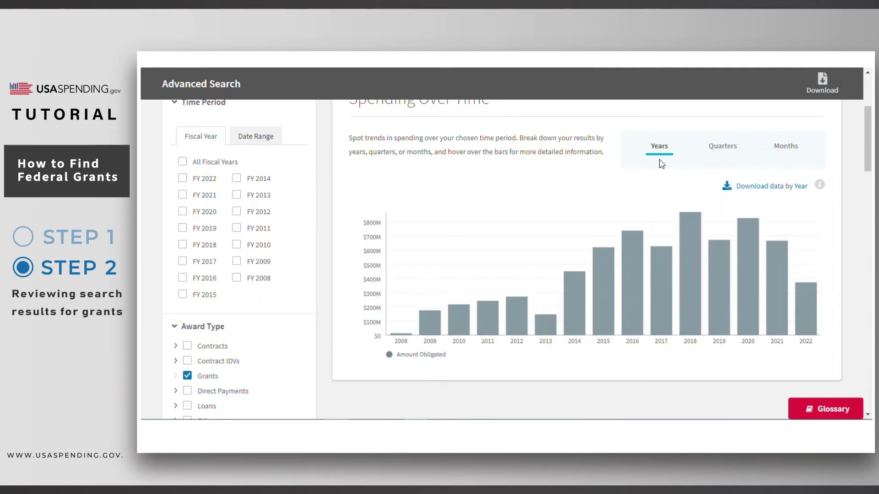
left_click(724, 153)
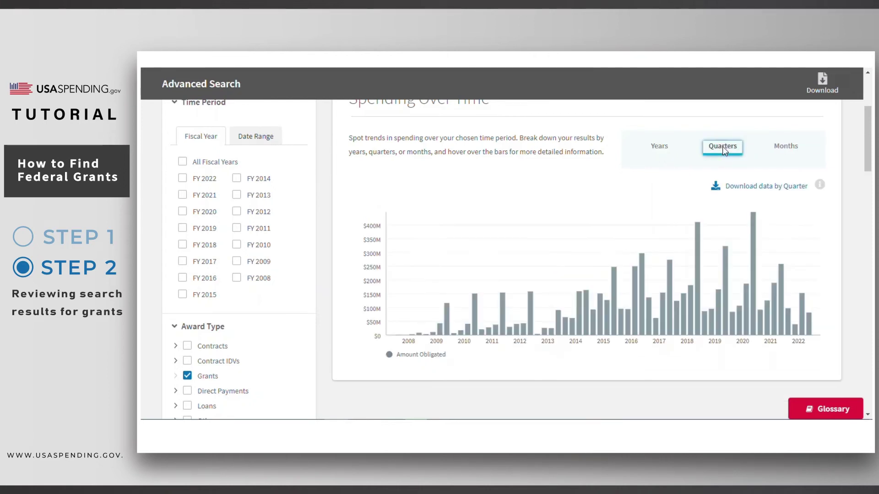
left_click(785, 147)
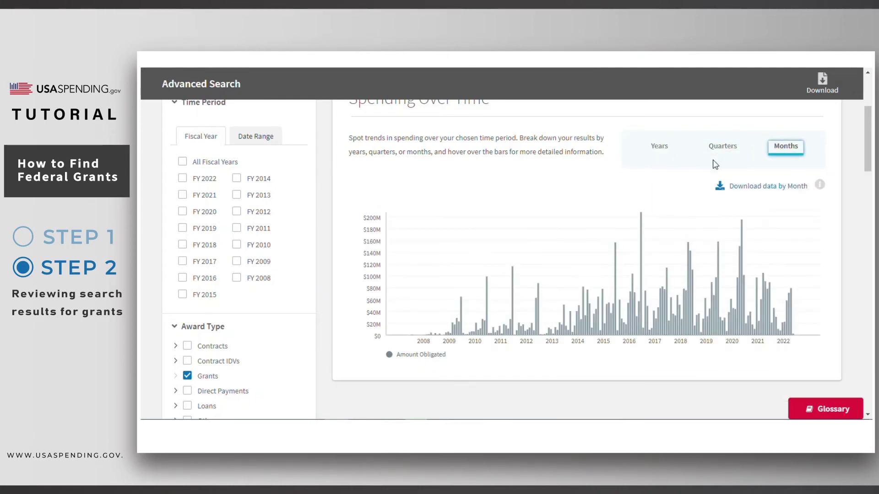
scroll(657, 178, "up", 1)
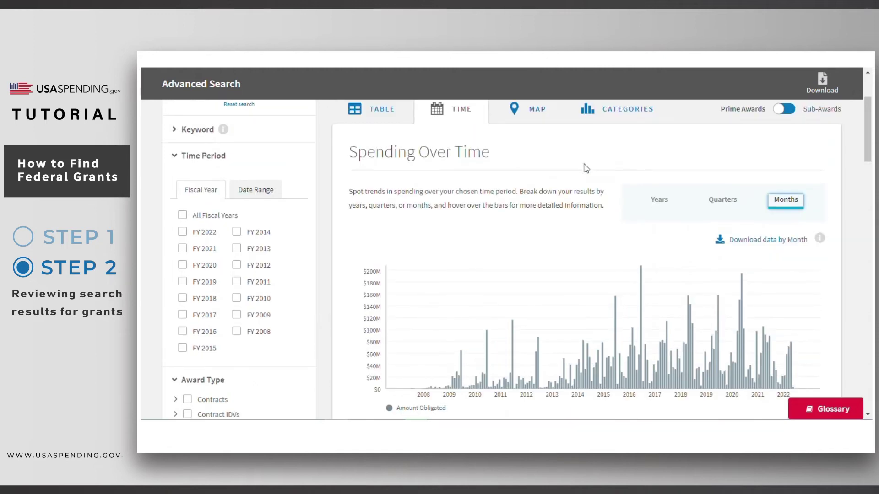
- Map the filtered grants by congressional district, zoomed and panned to North Carolina
left_click(531, 119)
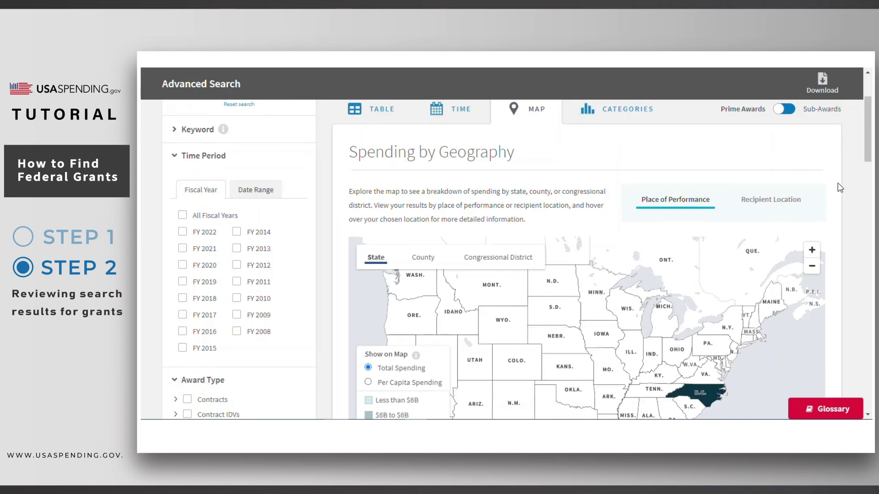
left_click(811, 250)
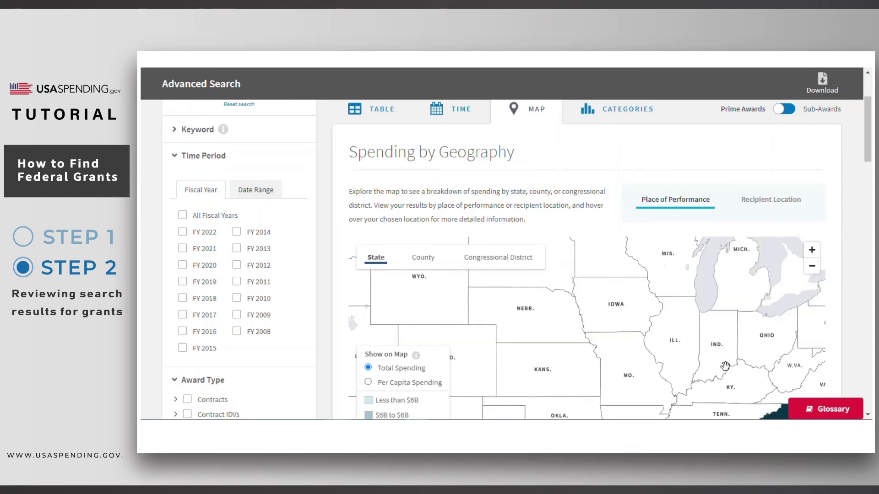
left_click_drag(663, 369, 549, 293)
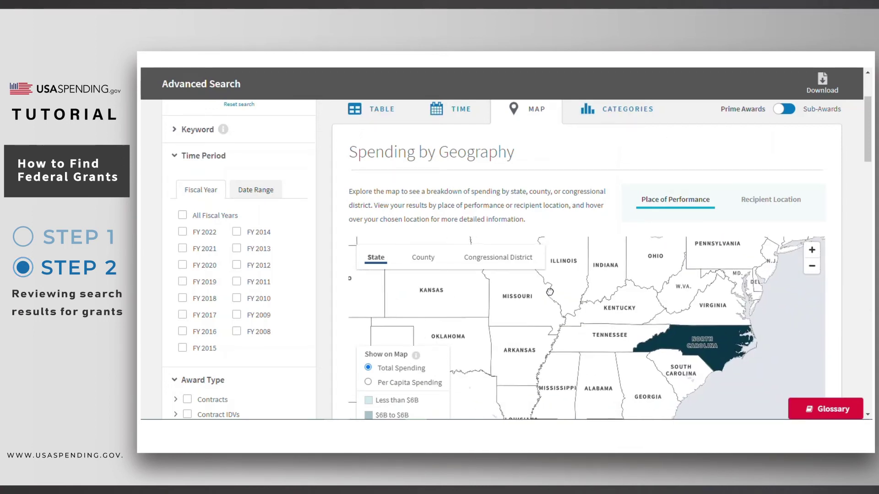
left_click(426, 261)
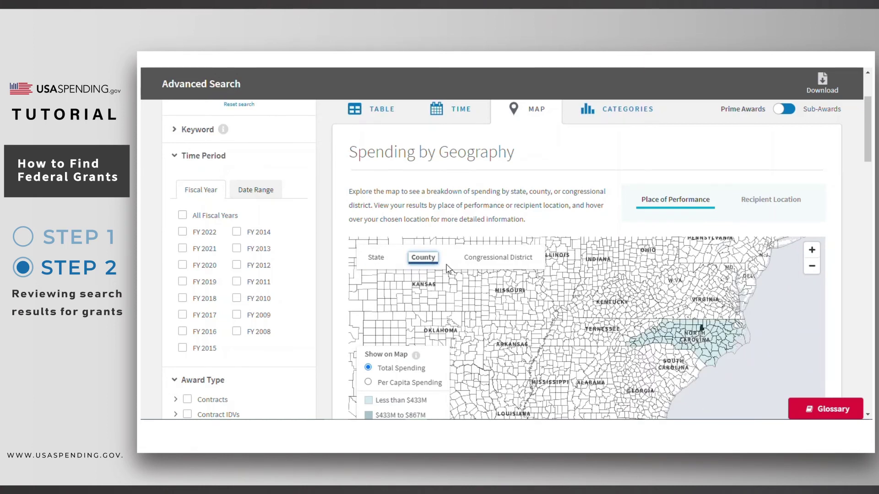
left_click(480, 259)
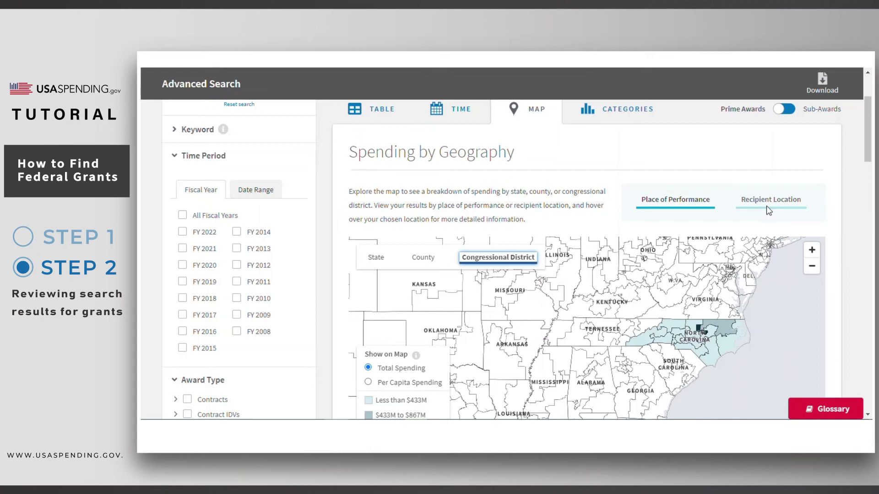
left_click(767, 207)
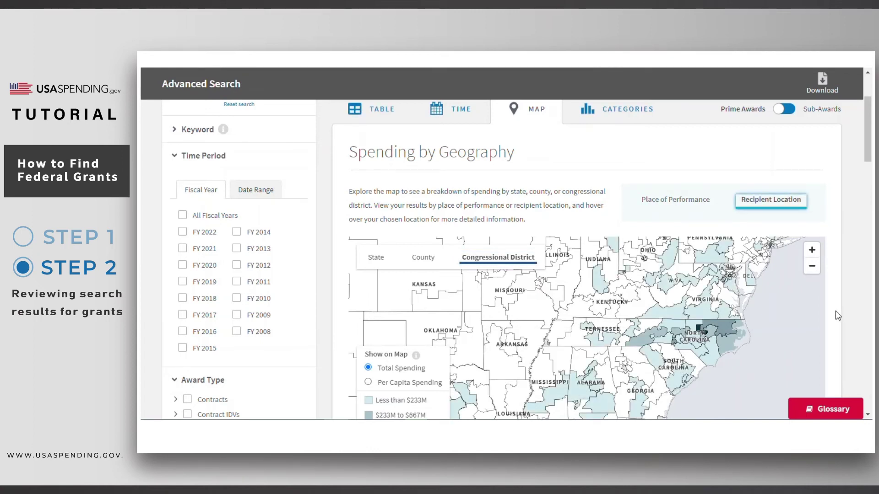
mouse_move(665, 319)
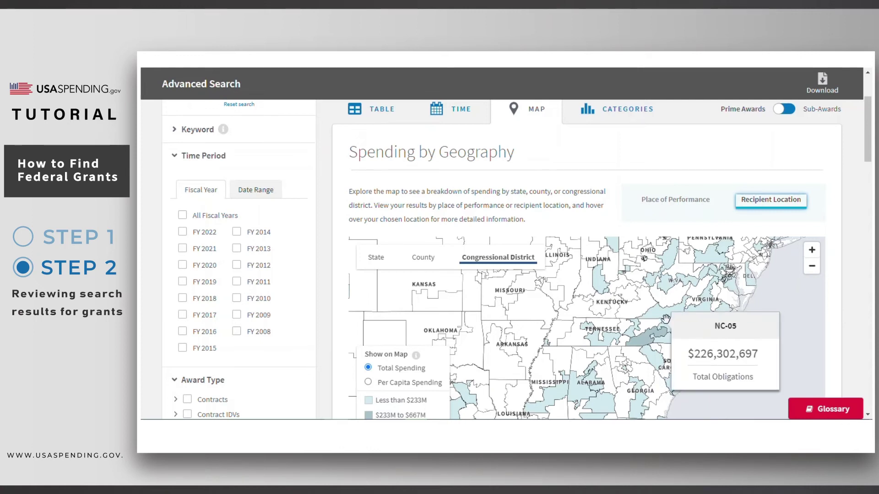
mouse_move(662, 275)
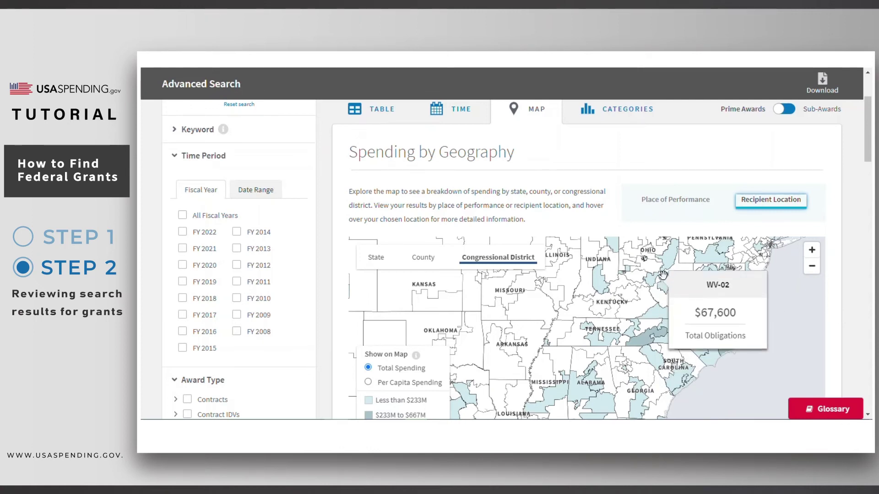
mouse_move(597, 286)
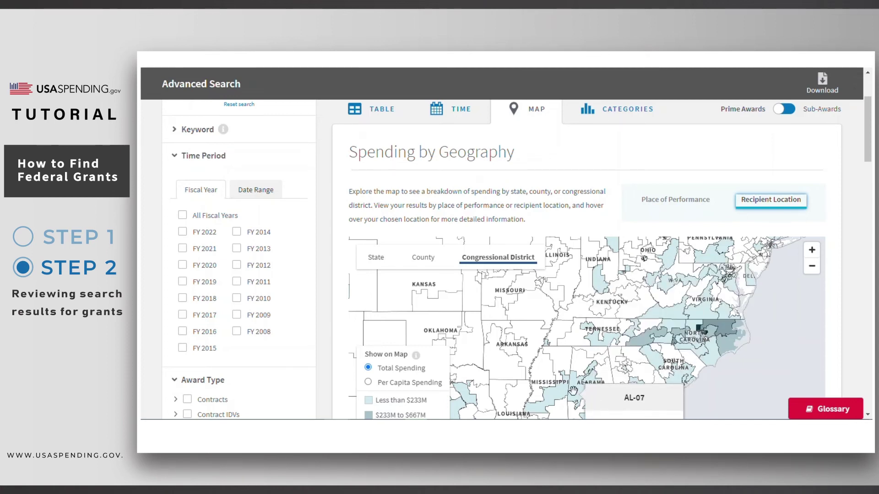
mouse_move(561, 390)
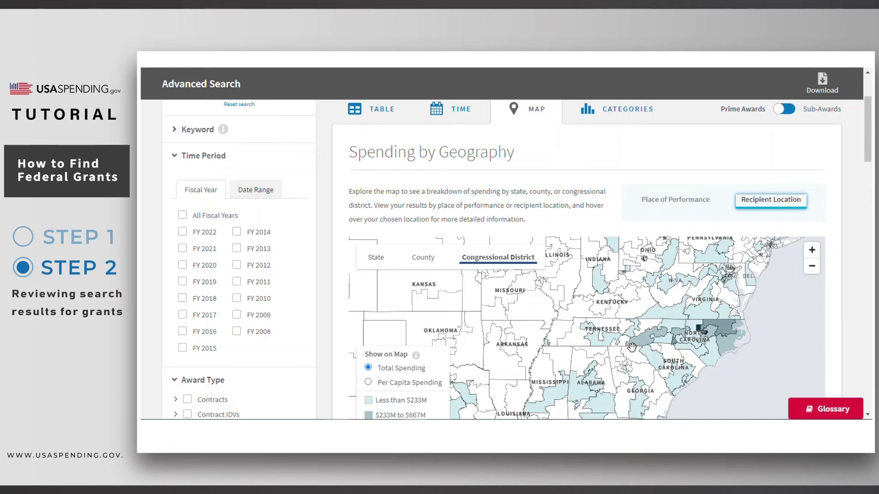
mouse_move(637, 338)
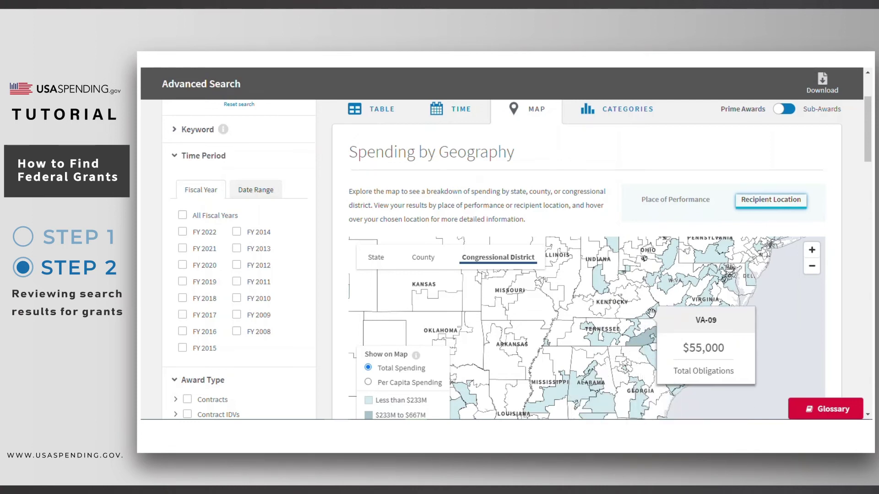
- Chart spending by awarding agency, after trying sub-agencies, and open the Health and Human Services profile
left_click(626, 115)
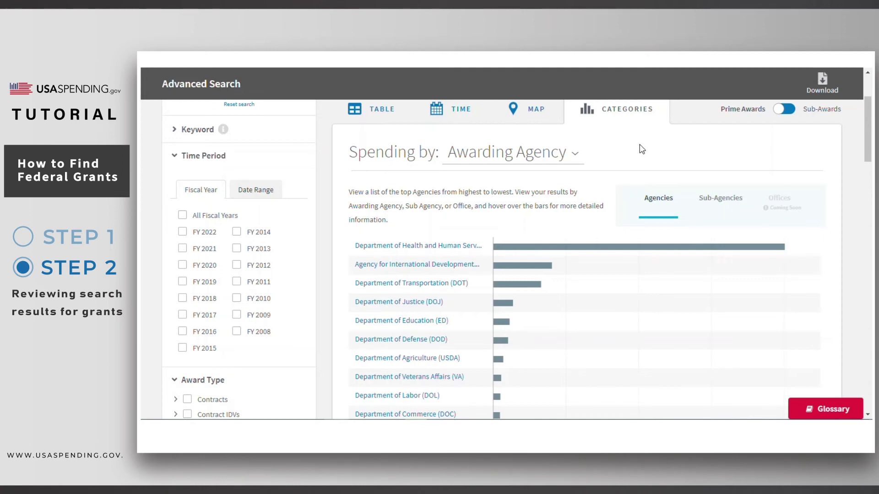
mouse_move(537, 267)
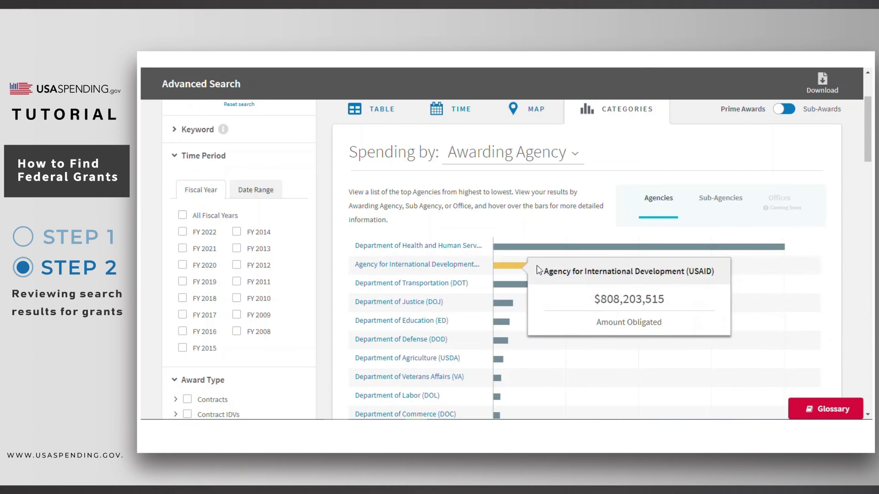
left_click(721, 198)
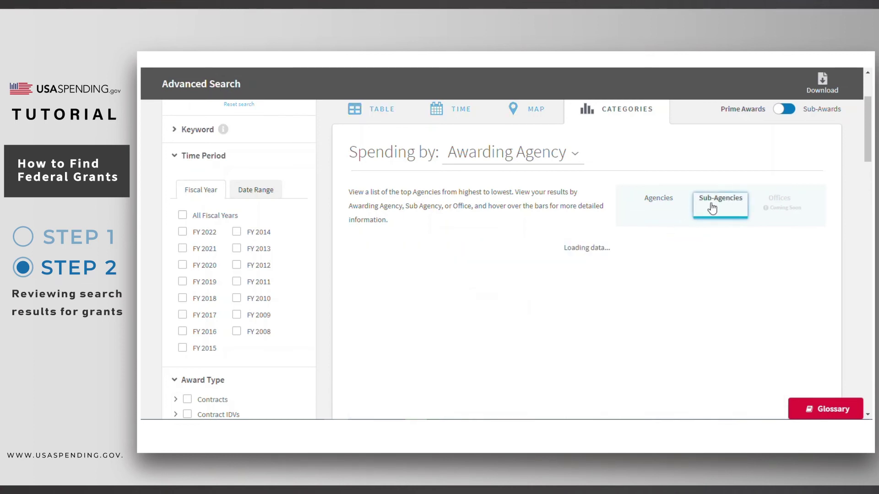
mouse_move(601, 244)
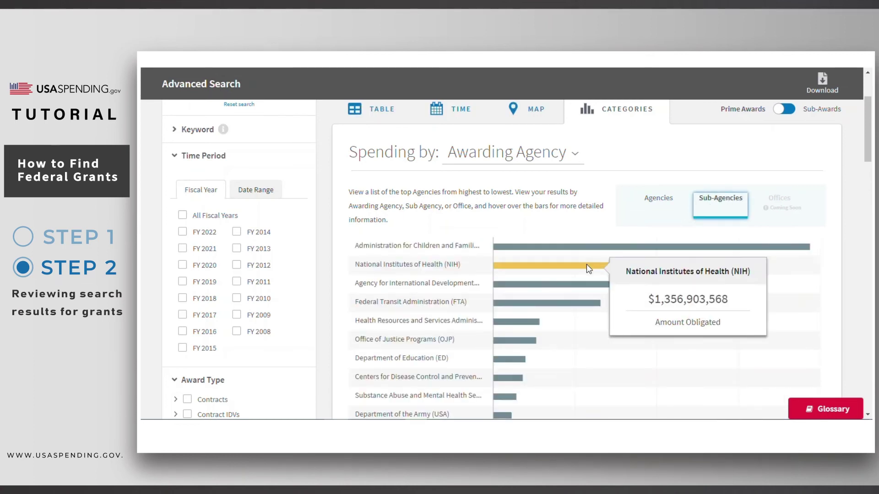
left_click(658, 200)
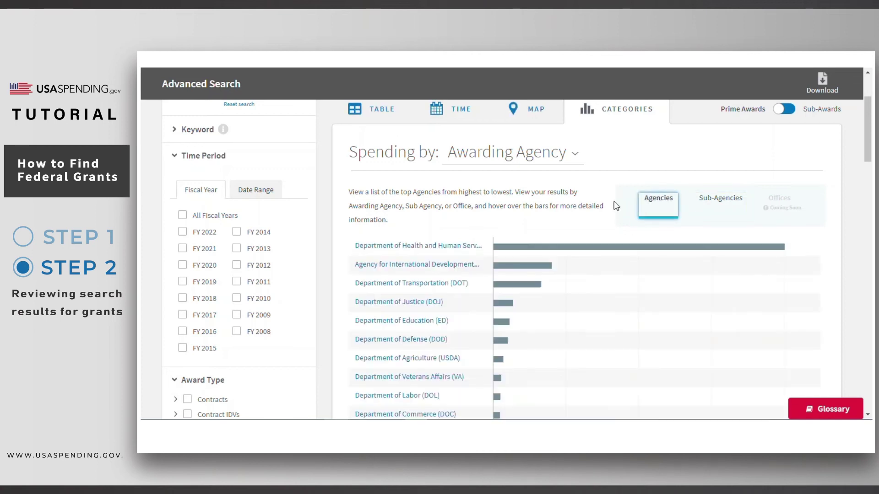
left_click(458, 247)
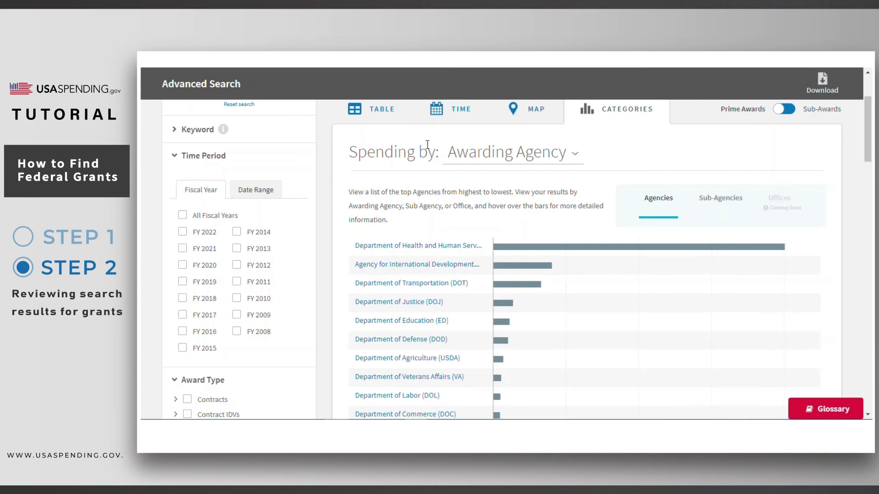
- Rank spending by Recipient, led by Research Triangle Institute, and view the Charlotte, City of profile
left_click(501, 161)
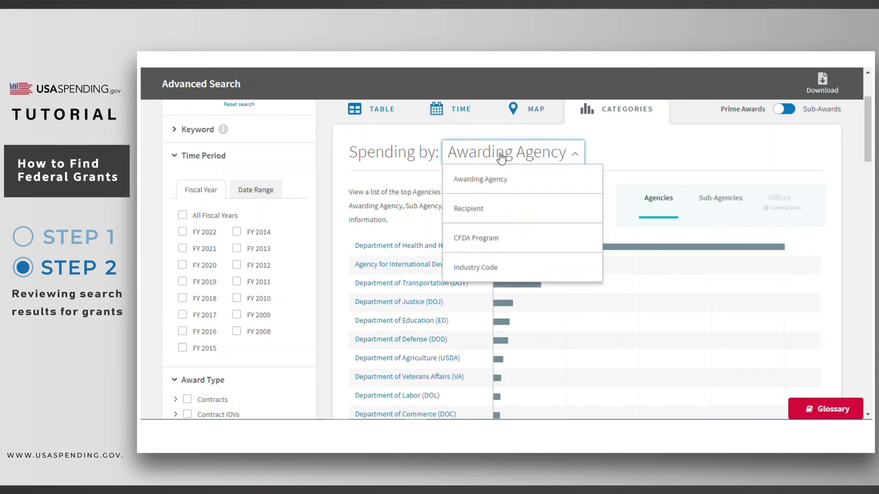
left_click(501, 203)
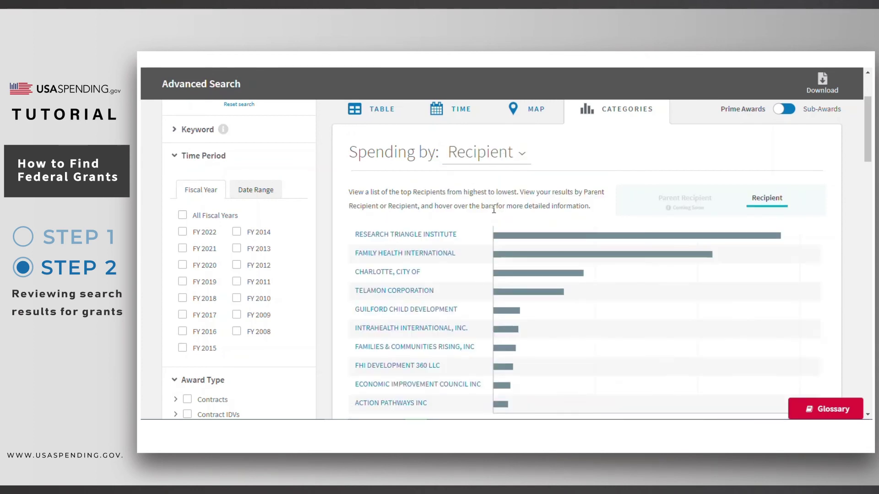
mouse_move(520, 237)
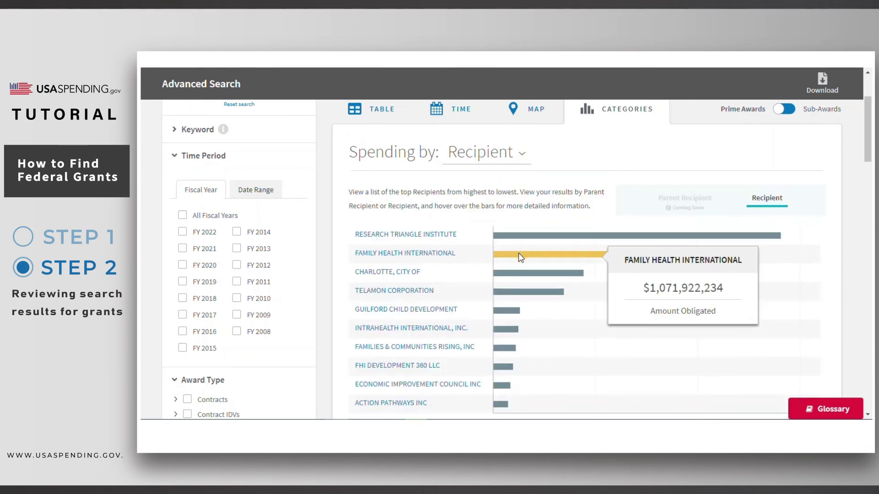
mouse_move(518, 274)
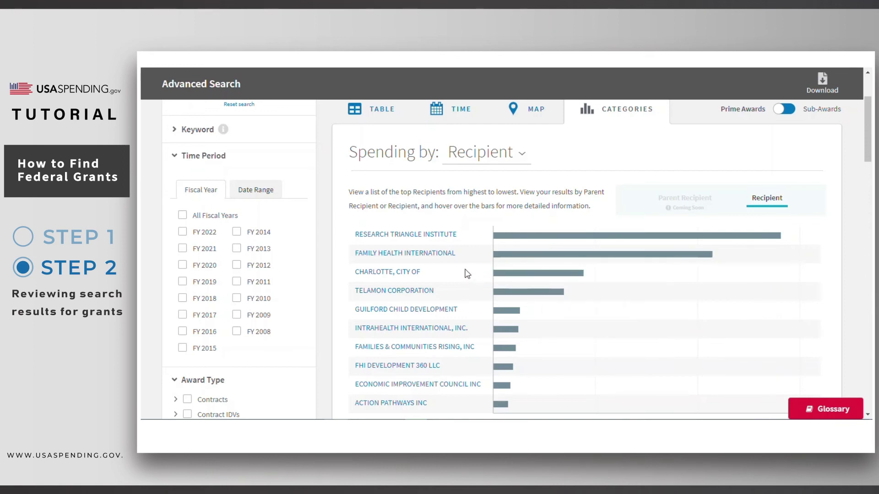
left_click(418, 273)
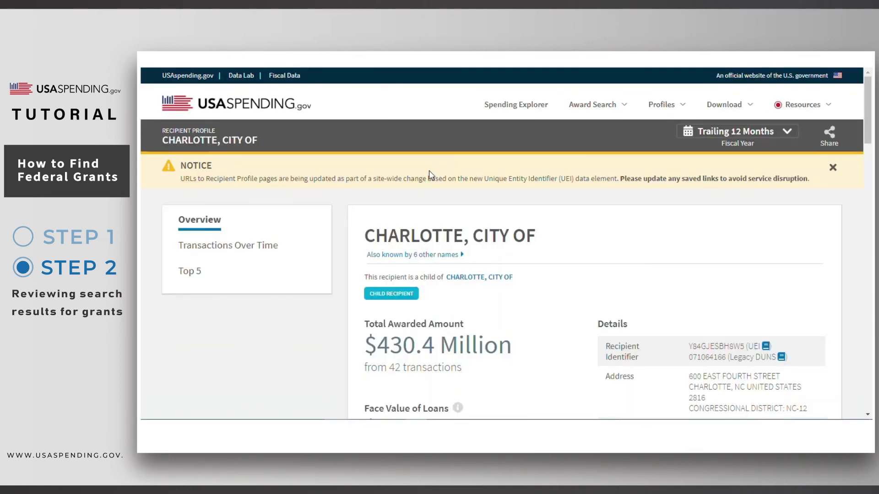
scroll(363, 241, "down", 1)
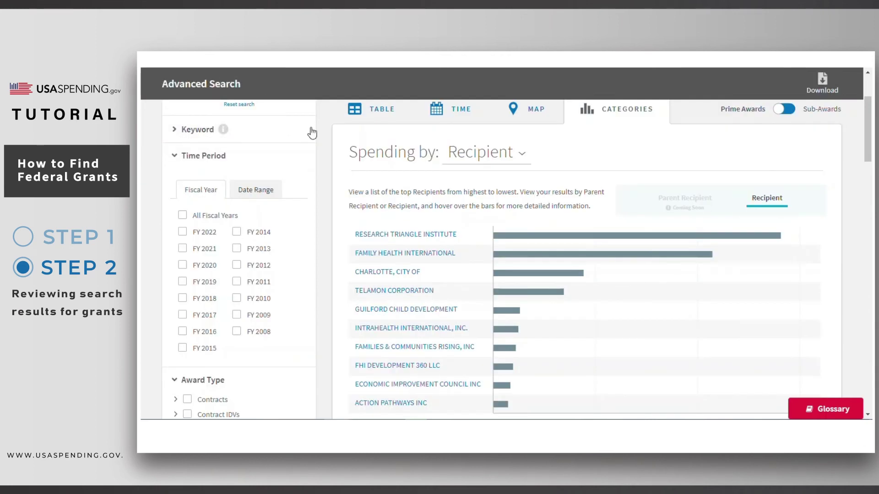
- Rank grants by CFDA Program, briefly trying Industry Code, with 93.600 Head Start on top
left_click(474, 155)
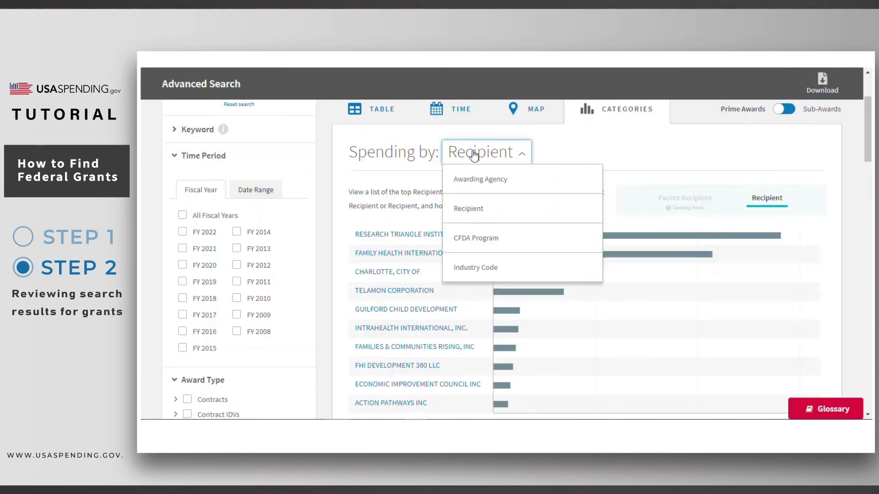
left_click(485, 238)
mouse_move(506, 224)
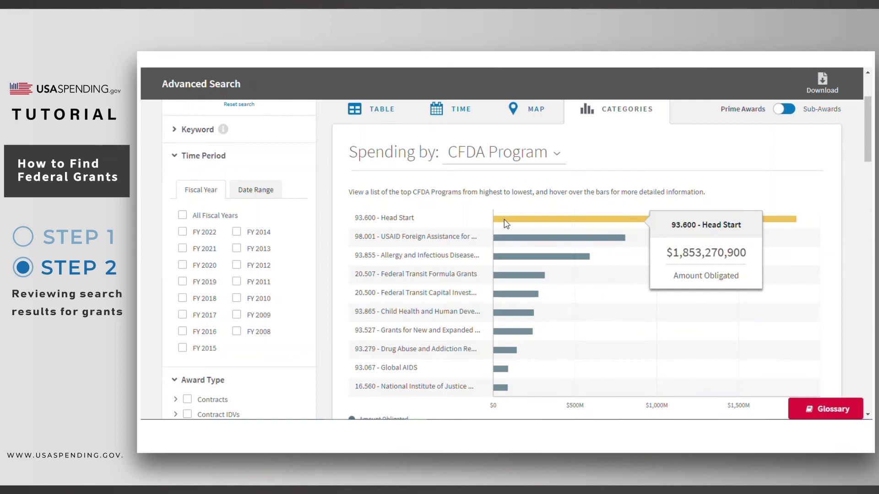
mouse_move(505, 260)
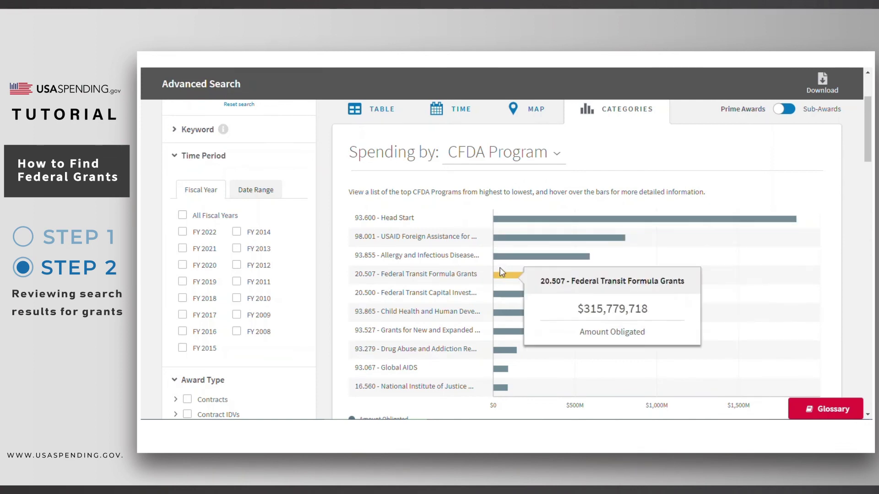
left_click(480, 152)
left_click(488, 260)
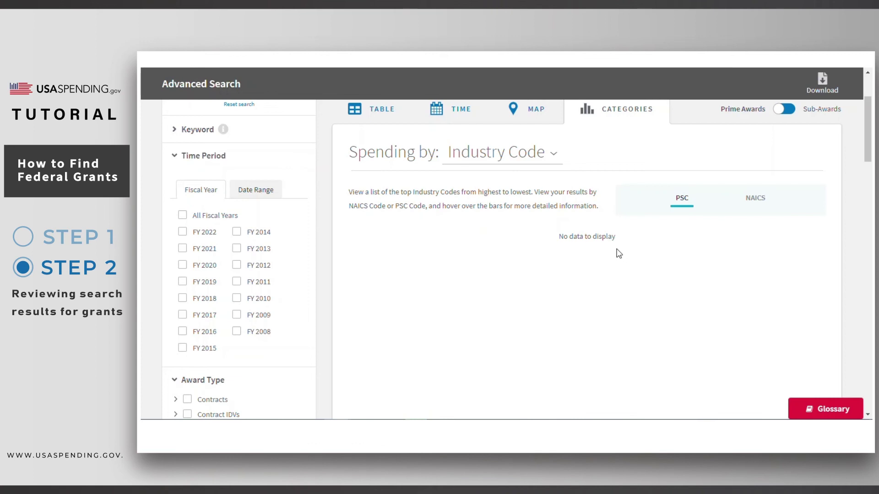
left_click(506, 158)
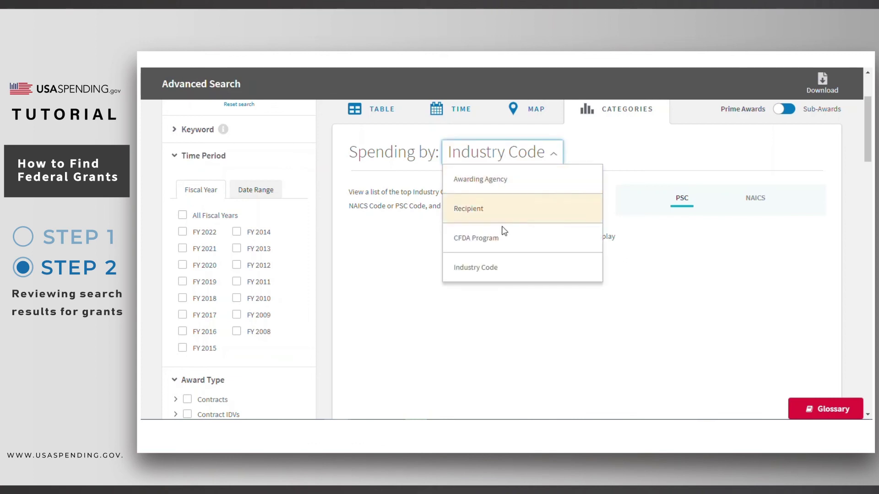
left_click(505, 243)
mouse_move(503, 218)
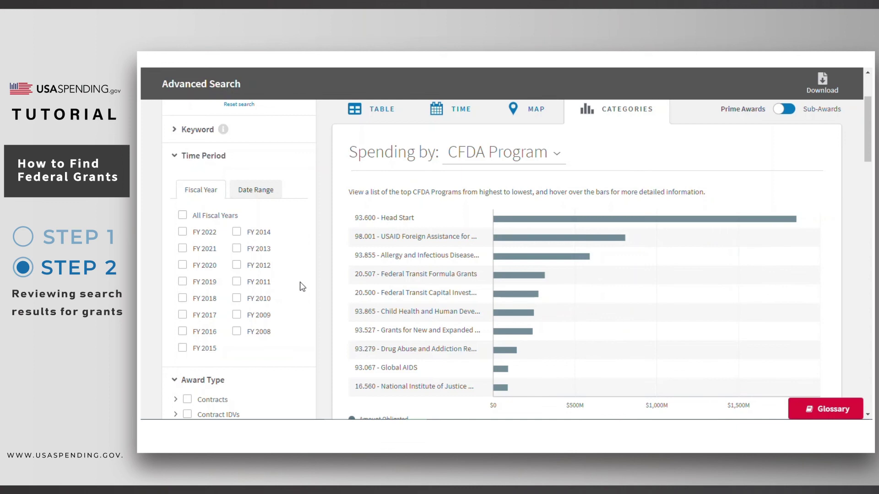
- Search '93.' in the CFDA Program filter, add 93.600 - Head Start, then remove it
scroll(322, 294, "down", 20)
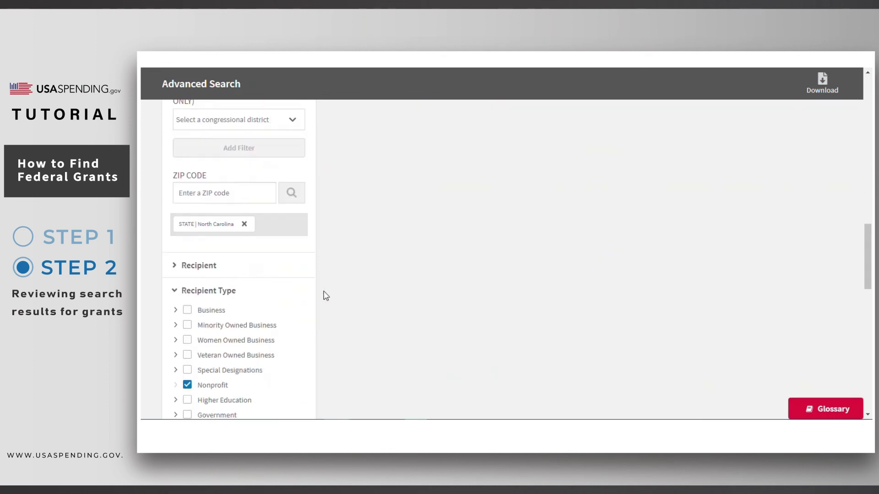
scroll(326, 296, "down", 4)
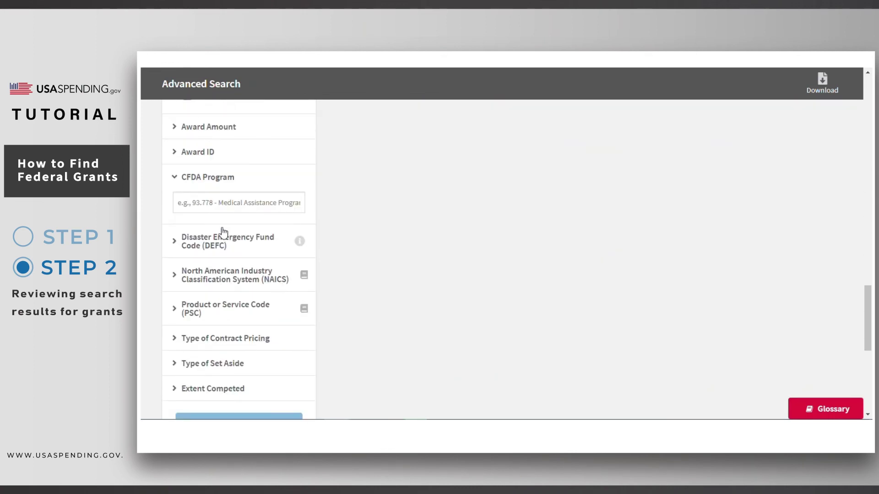
left_click(212, 202)
type("93.600")
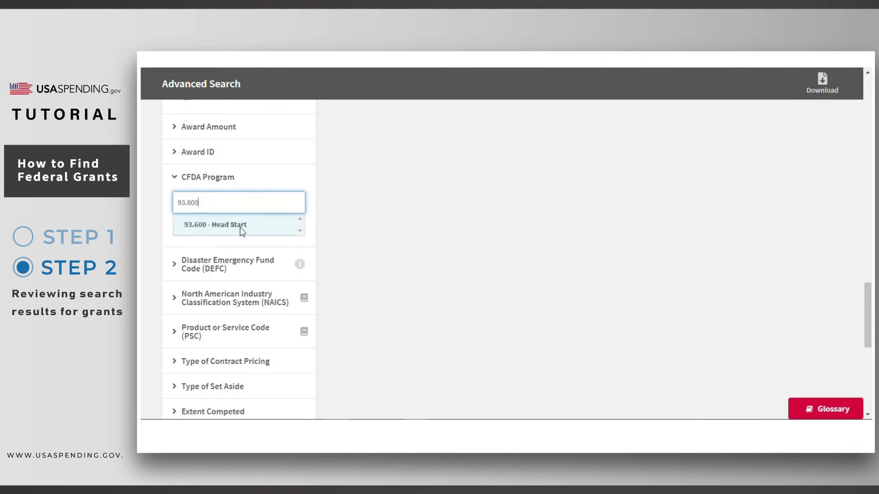
left_click(241, 232)
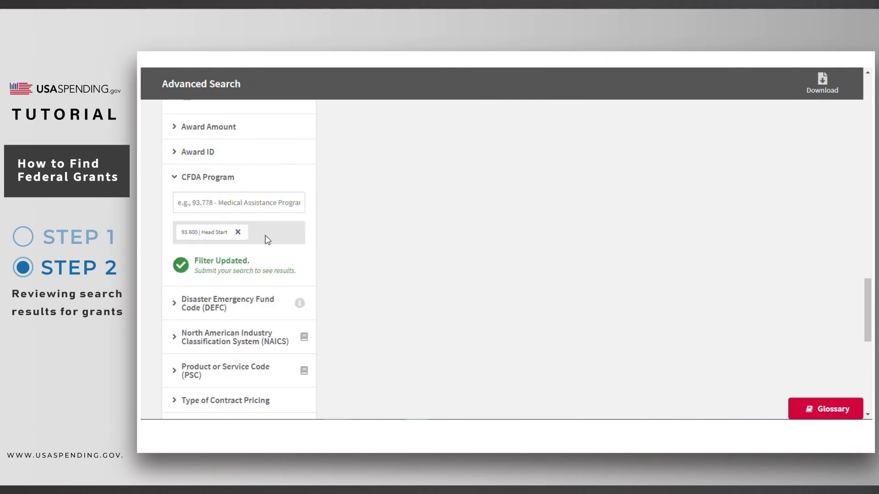
left_click(238, 231)
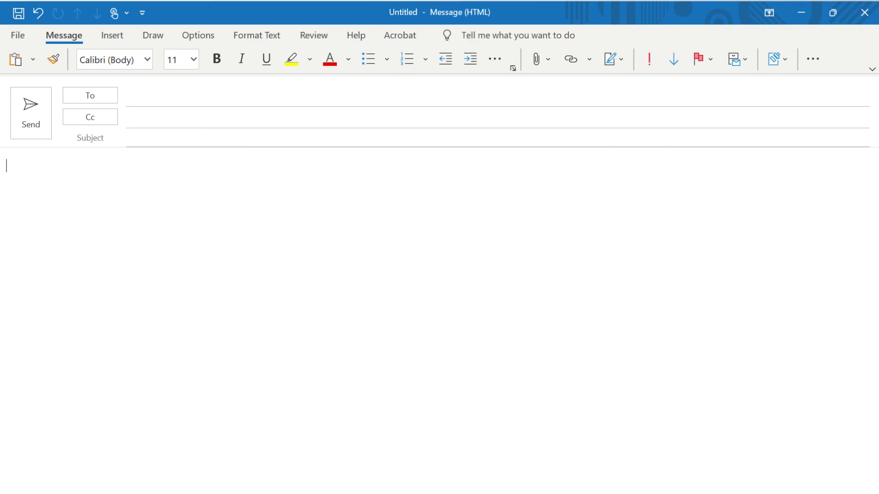
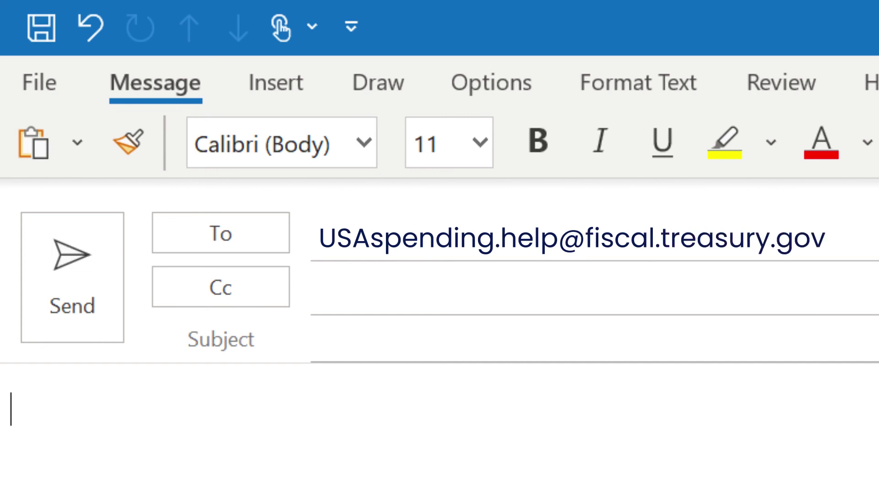